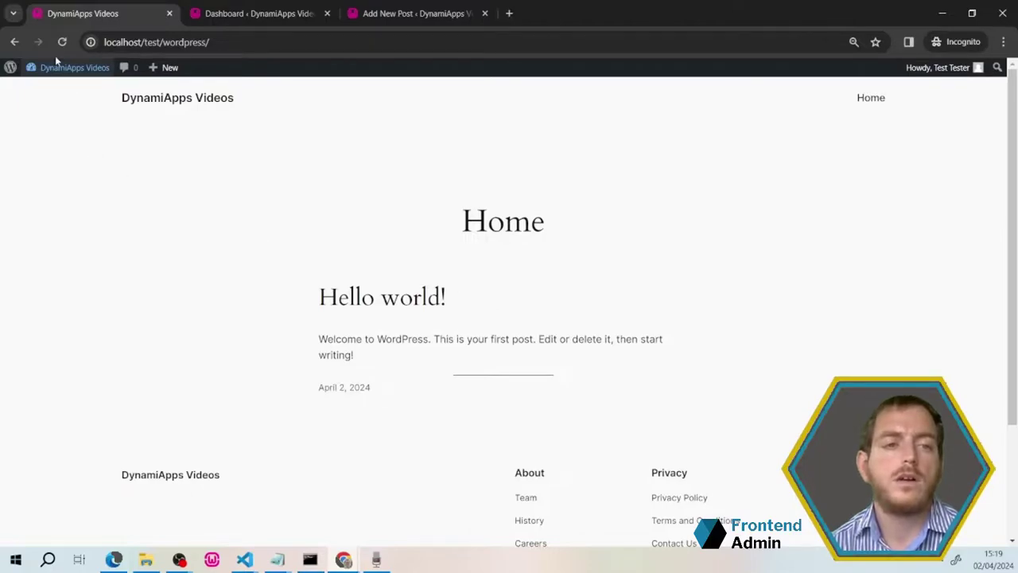
Step: From the Dashboard, start a new draft post titled 'New post'
mouse_move(48, 69)
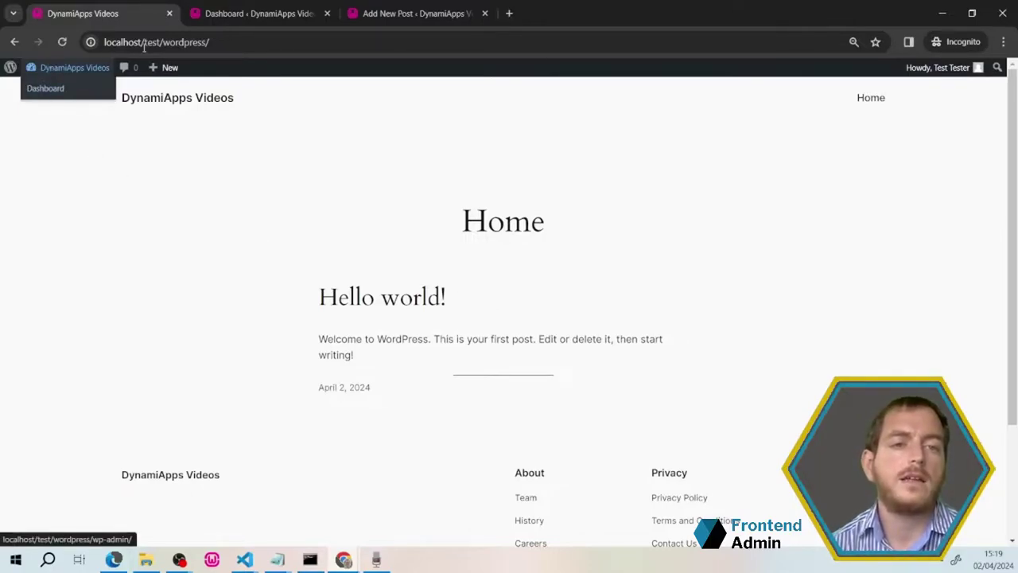
click(205, 14)
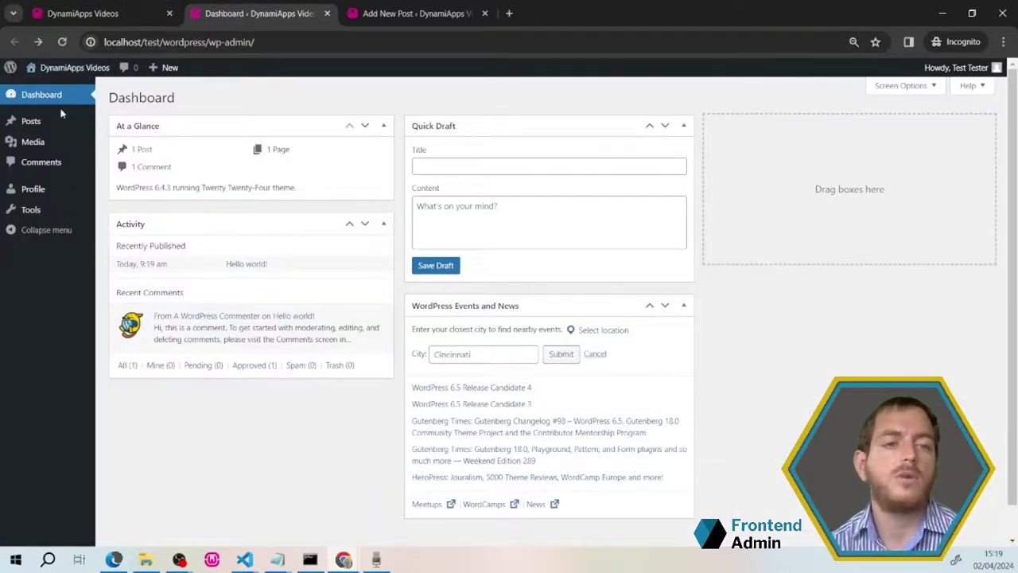
mouse_move(31, 131)
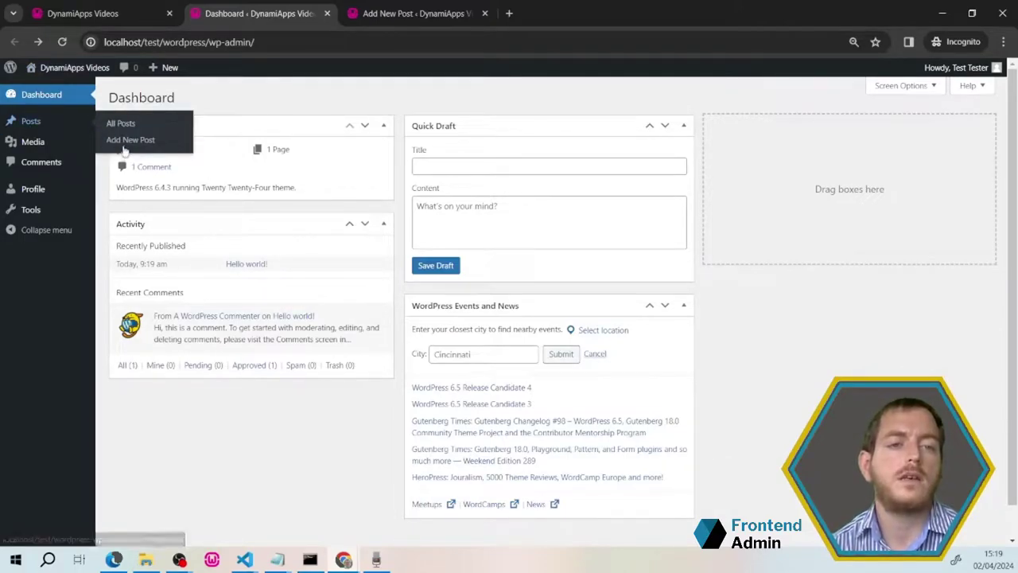
click(411, 14)
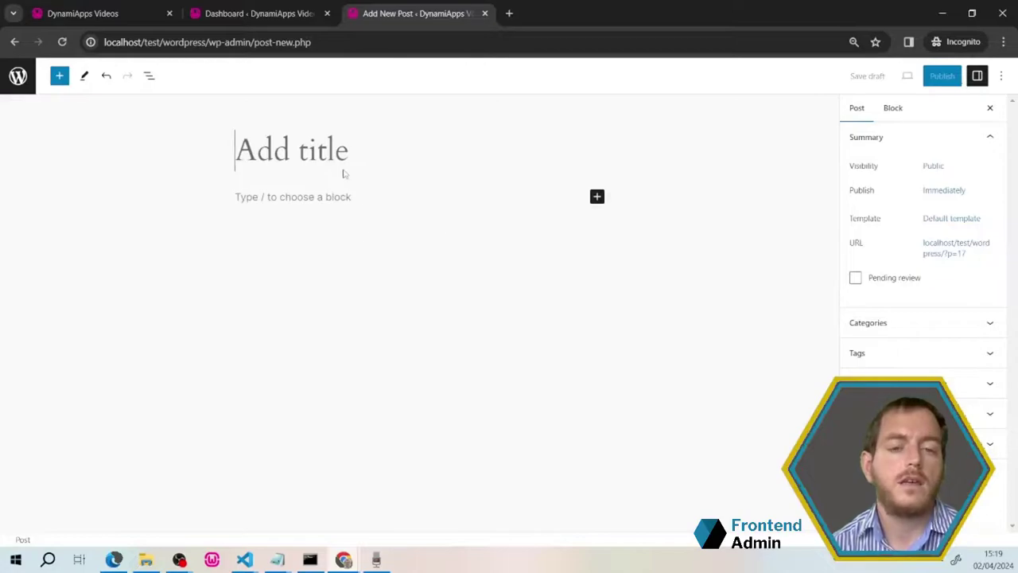
text(New post)
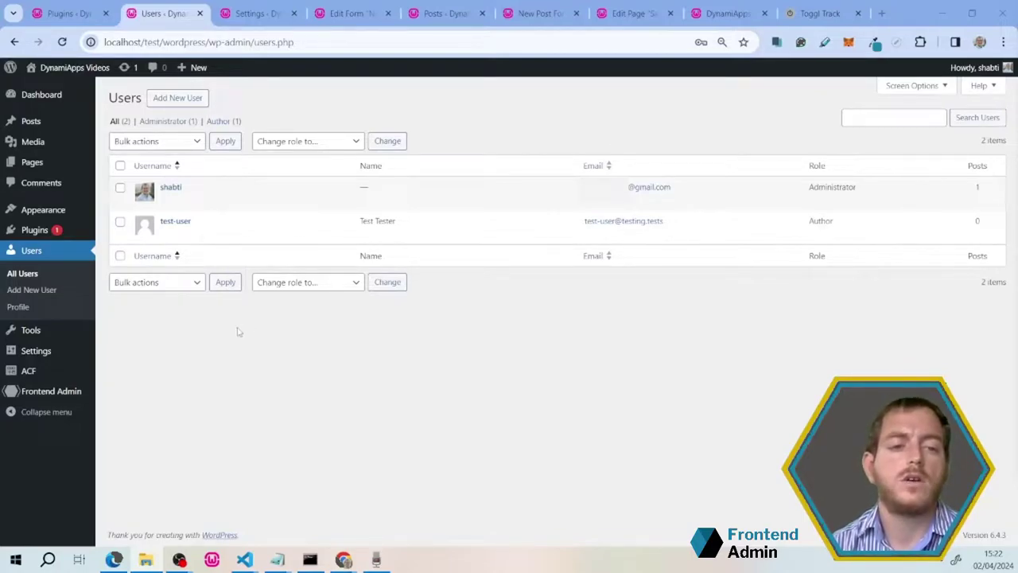
mouse_move(75, 390)
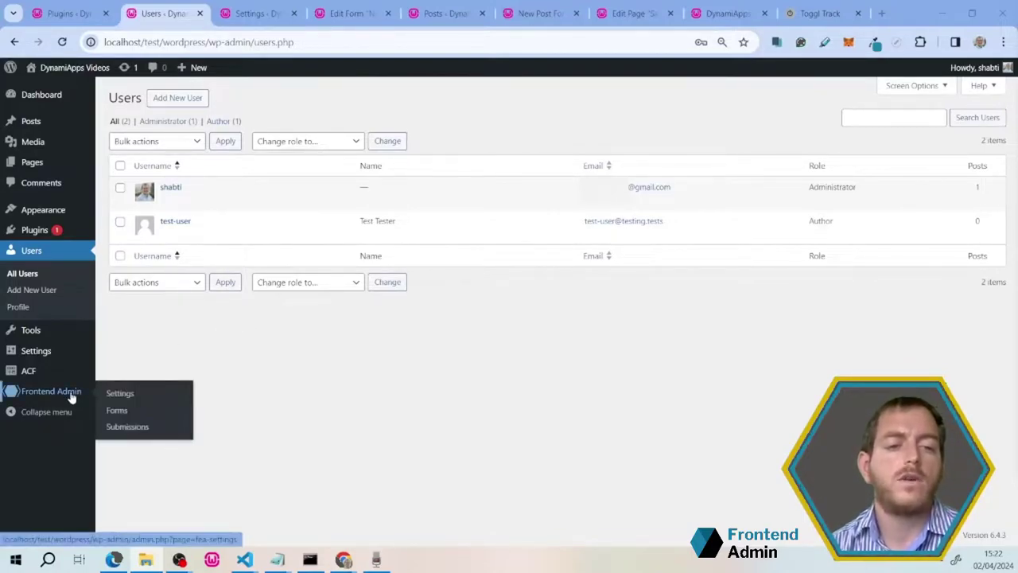
Step: In Frontend Admin's Dashboard settings, enable hiding the WP dashboard by user role
click(110, 397)
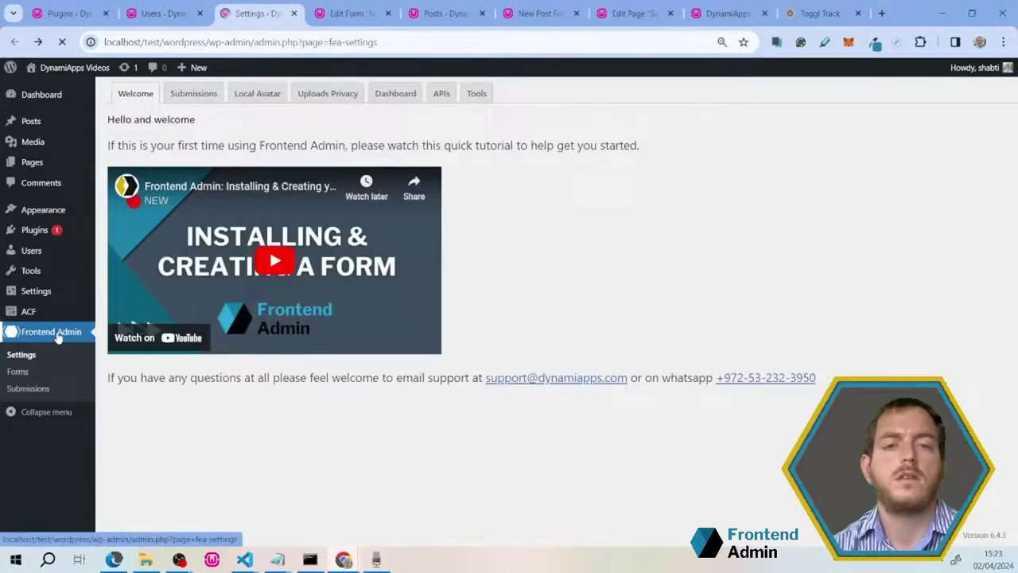
click(400, 95)
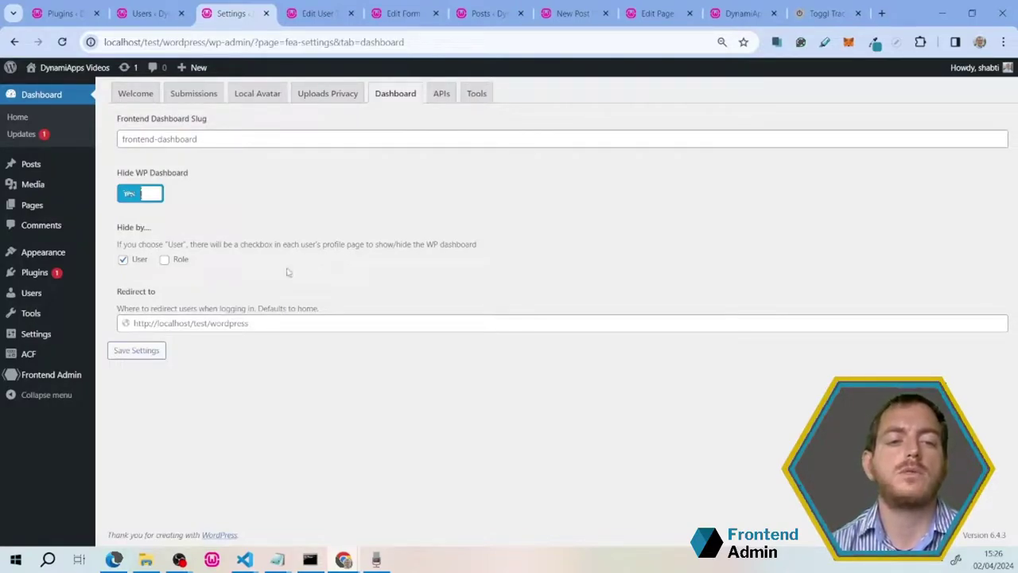
click(163, 263)
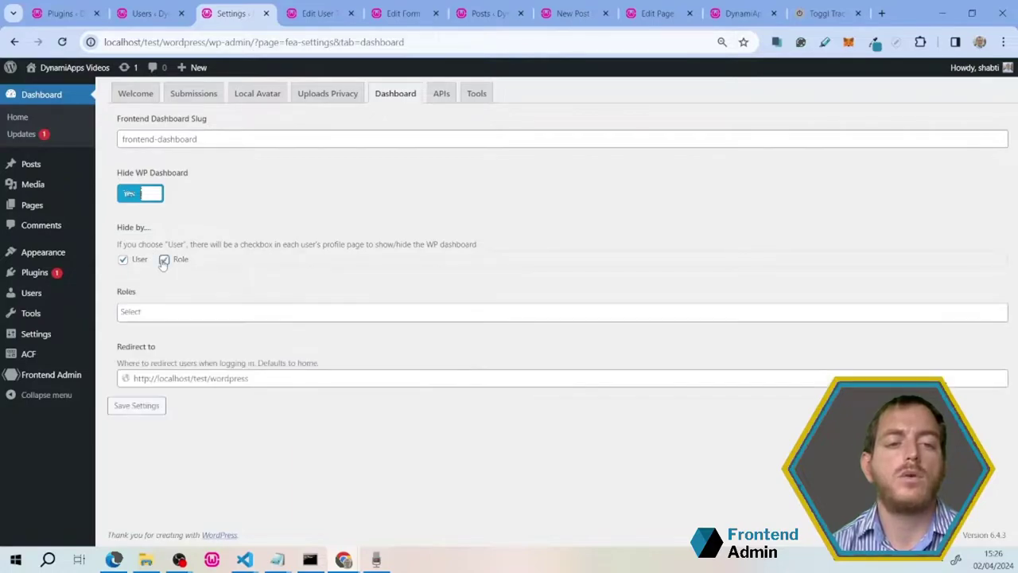
Step: Add Author, Subscriber and Contributor to the hidden roles and save the settings
click(152, 307)
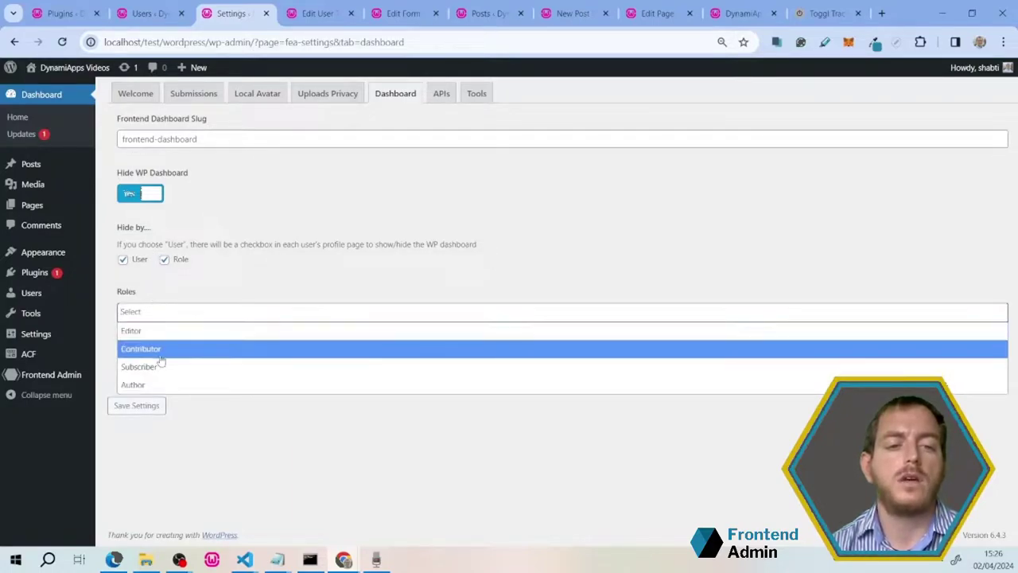
click(163, 385)
click(190, 309)
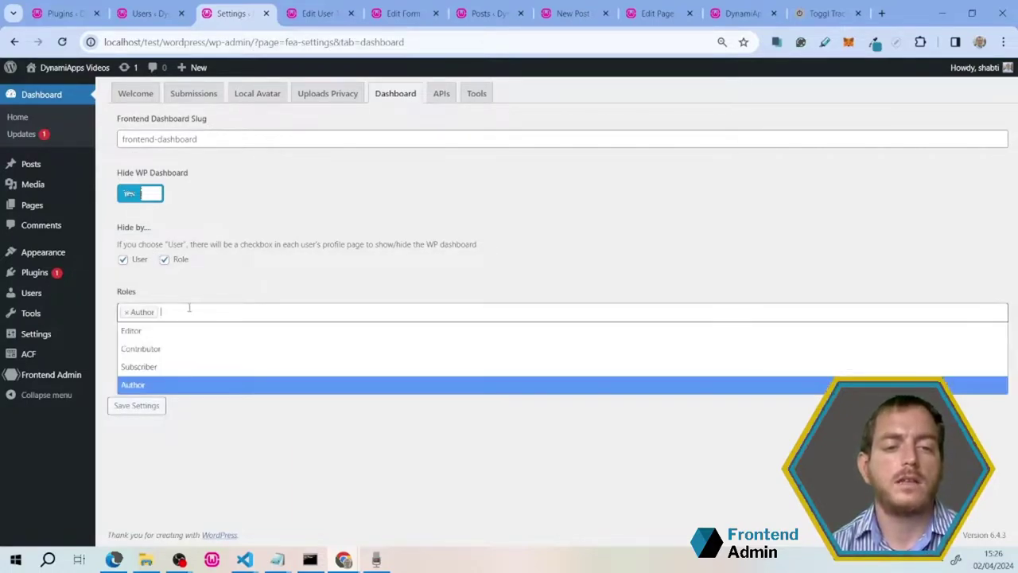
click(188, 368)
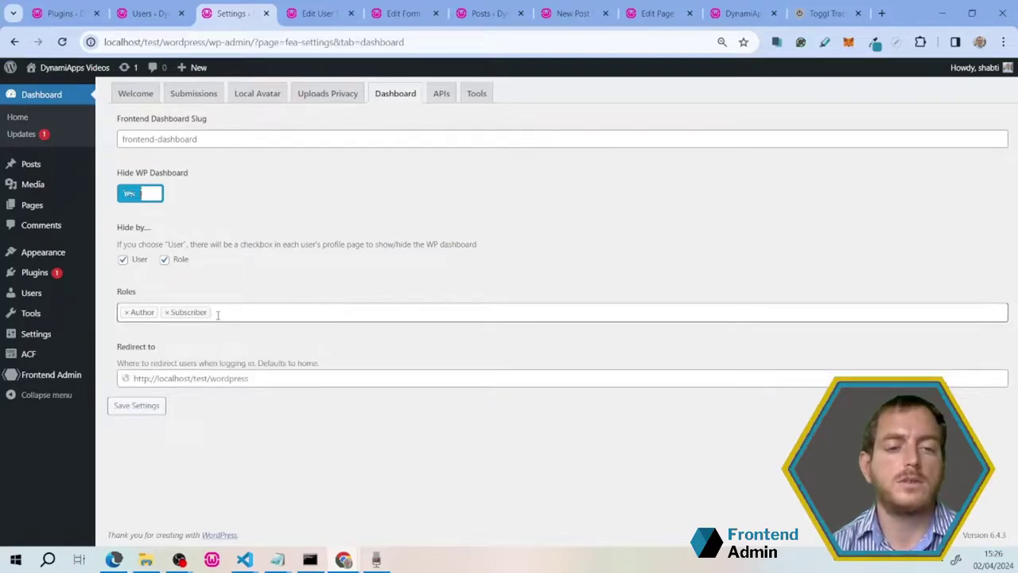
click(218, 315)
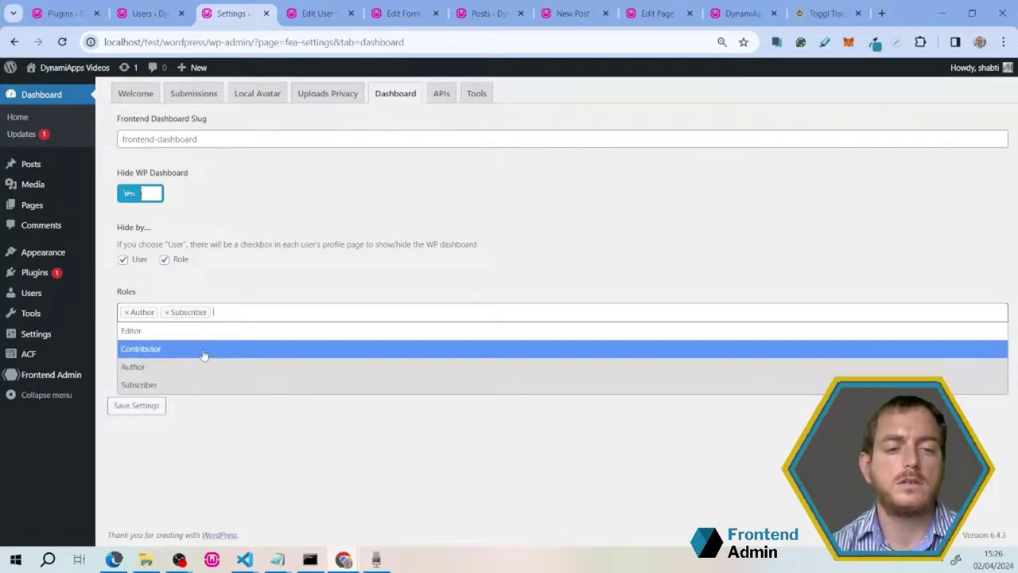
click(205, 351)
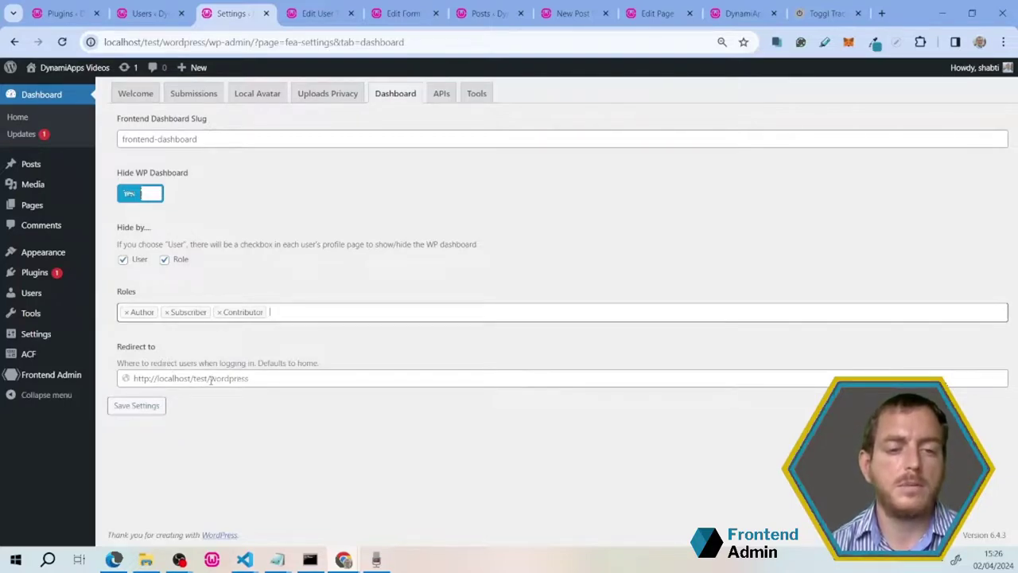
click(147, 406)
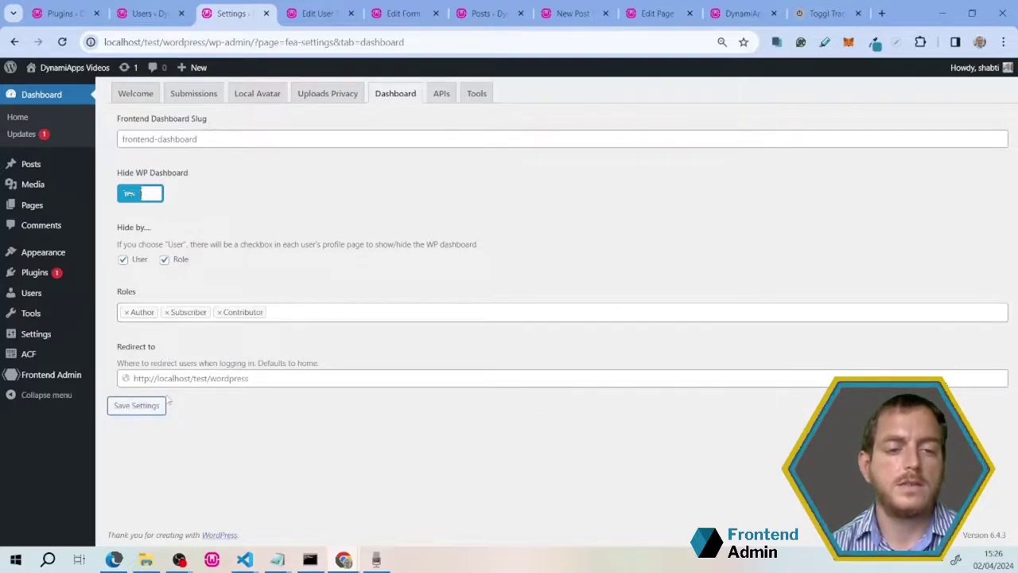
click(148, 405)
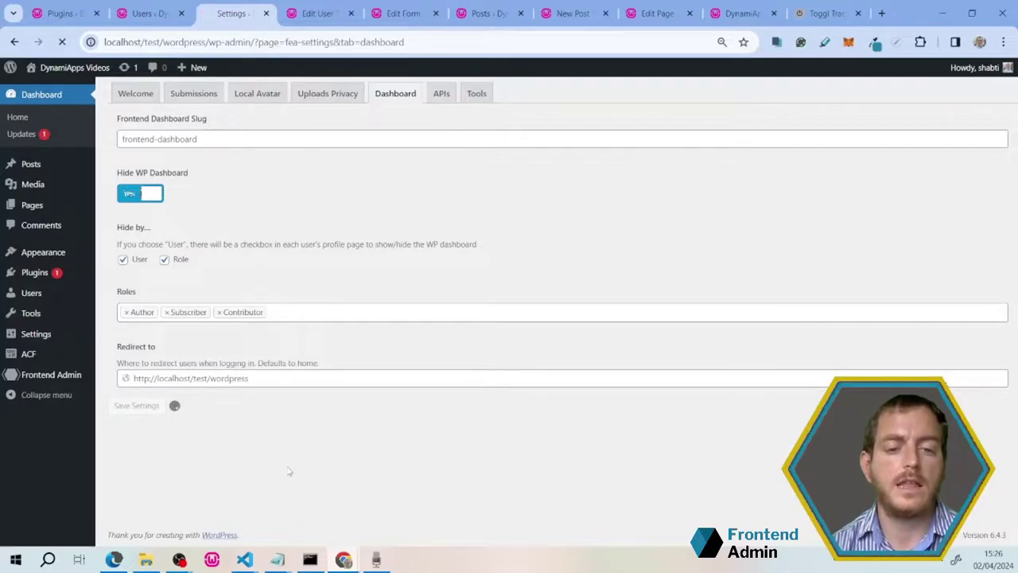
Step: In the author's incognito window, reload the home page and the new post editor to test access
mouse_move(343, 559)
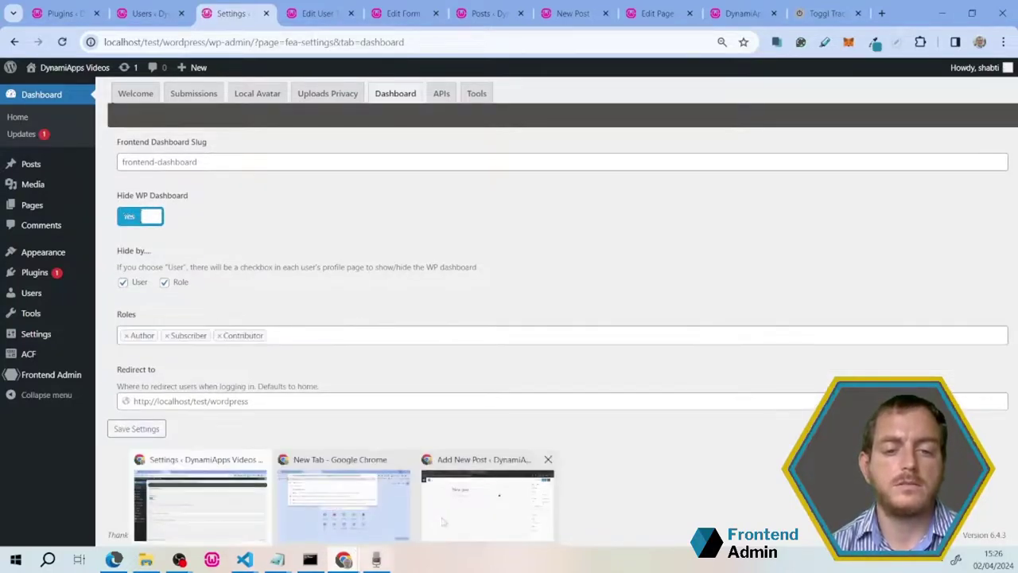
click(447, 502)
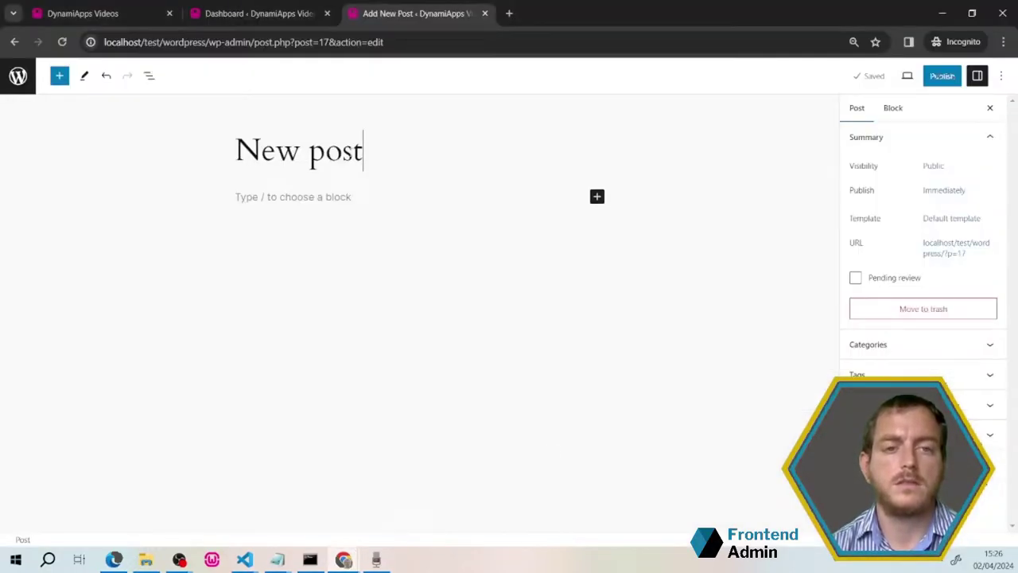
click(125, 10)
click(224, 45)
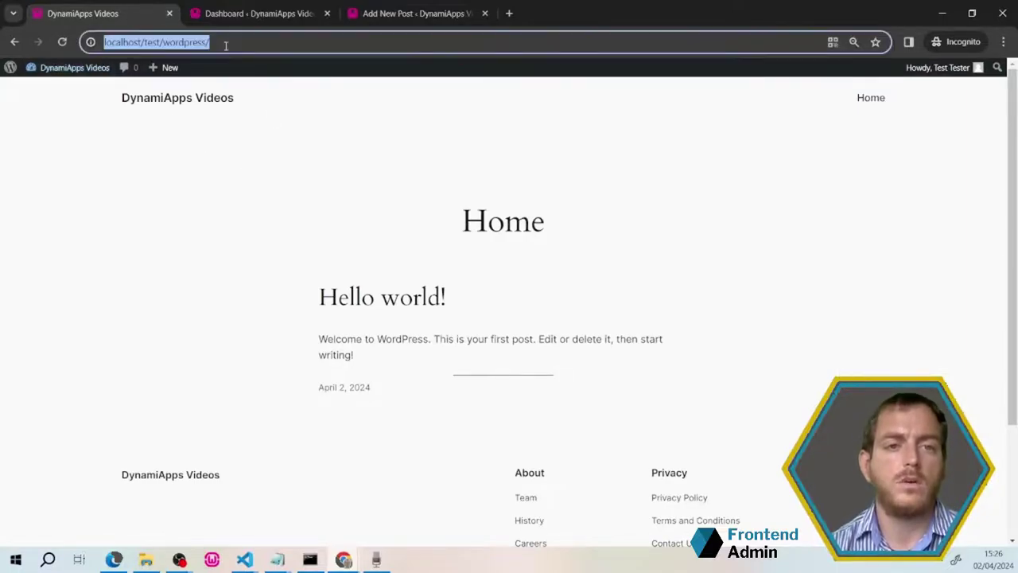
key(Return)
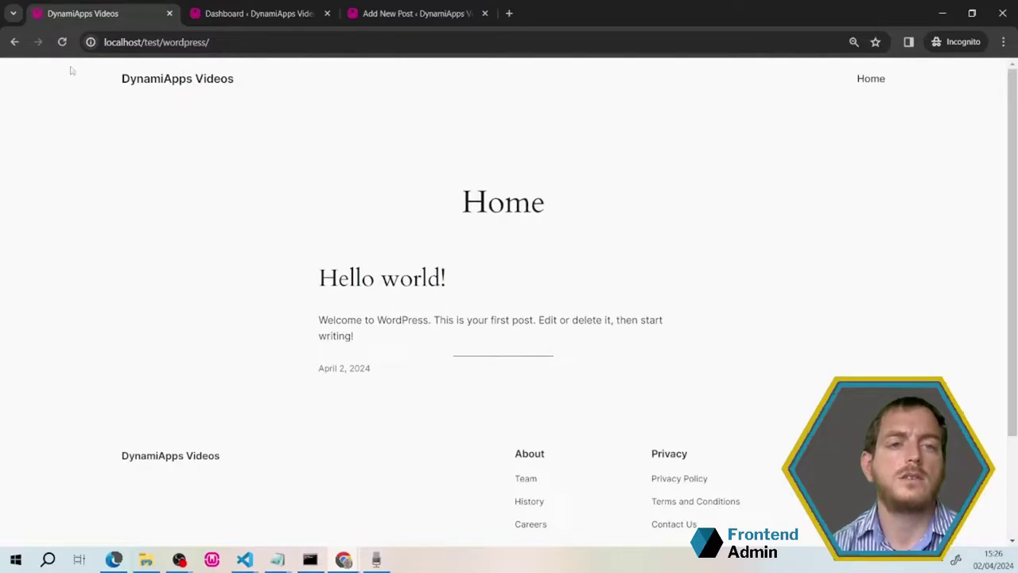
click(393, 13)
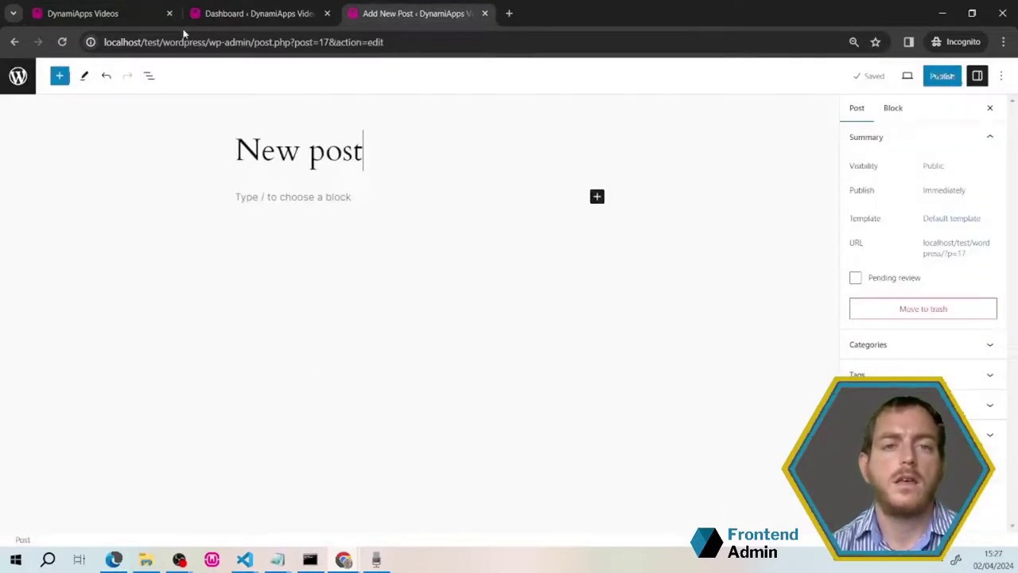
click(63, 43)
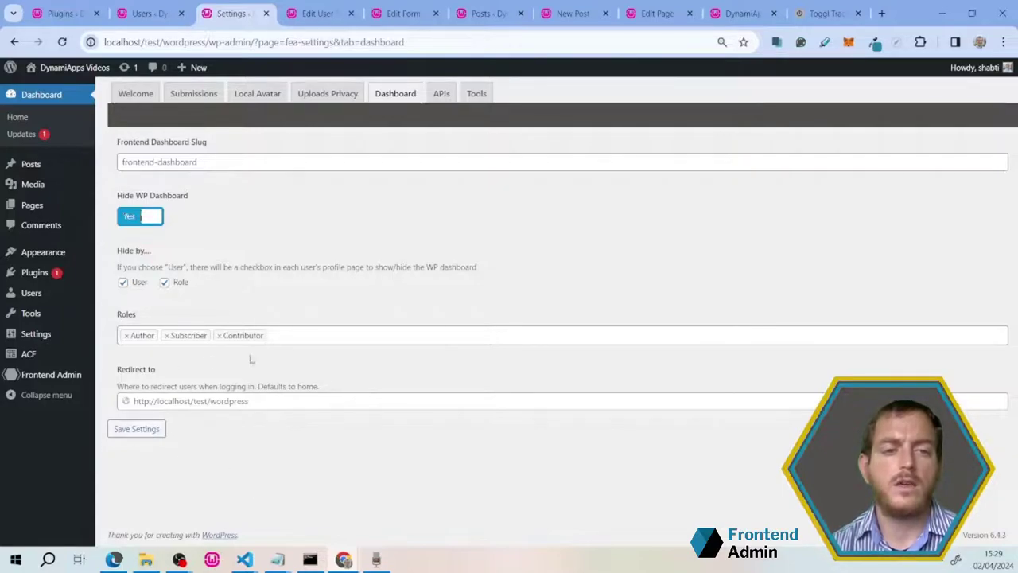
Step: Create a Frontend Admin form titled 'New Post Form' of type New Post Form and publish it
mouse_move(68, 380)
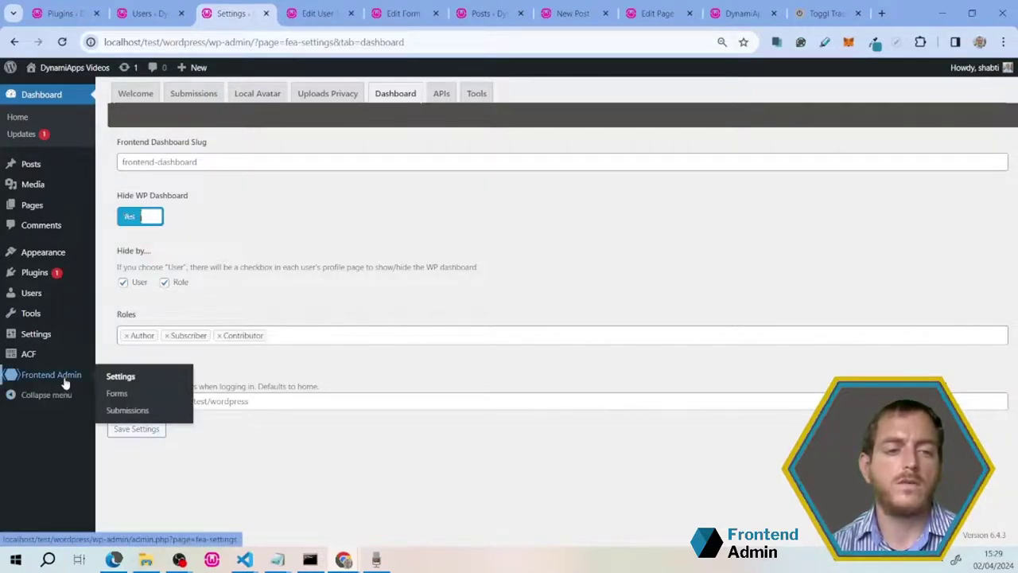
click(117, 394)
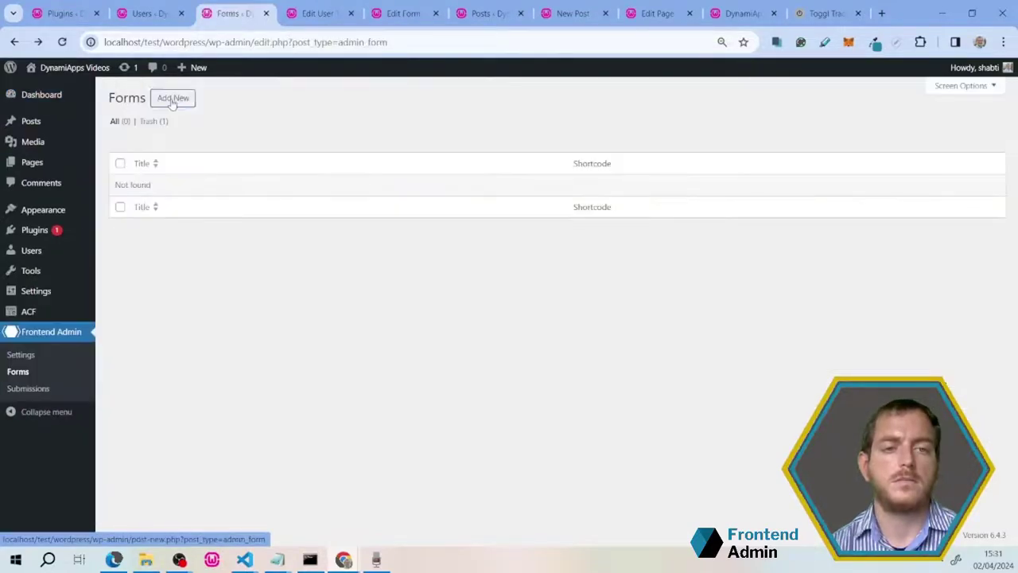
click(173, 99)
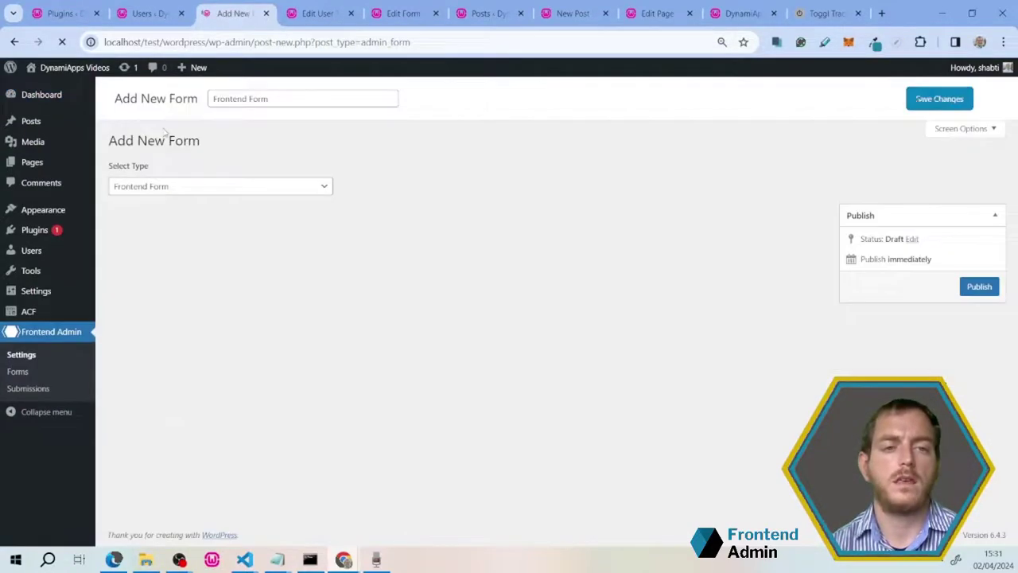
double_click(259, 99)
click(286, 100)
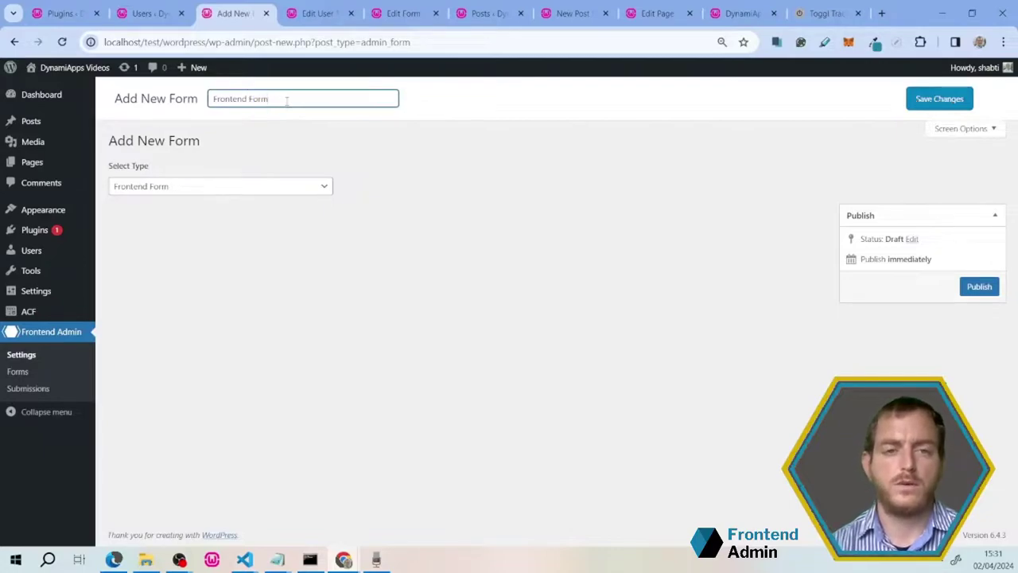
key(ctrl+a)
key(BackSpace)
text(New)
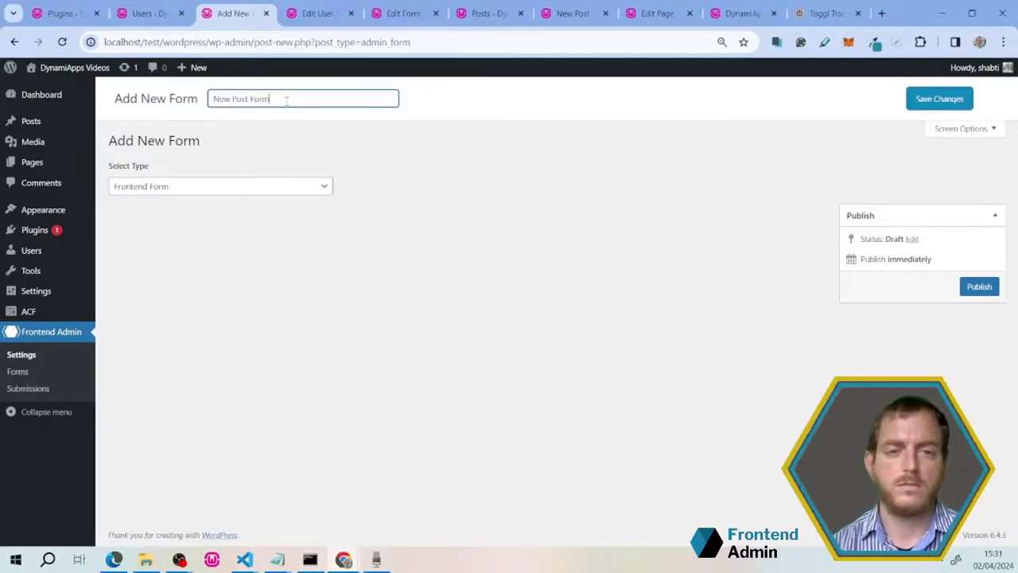
click(253, 190)
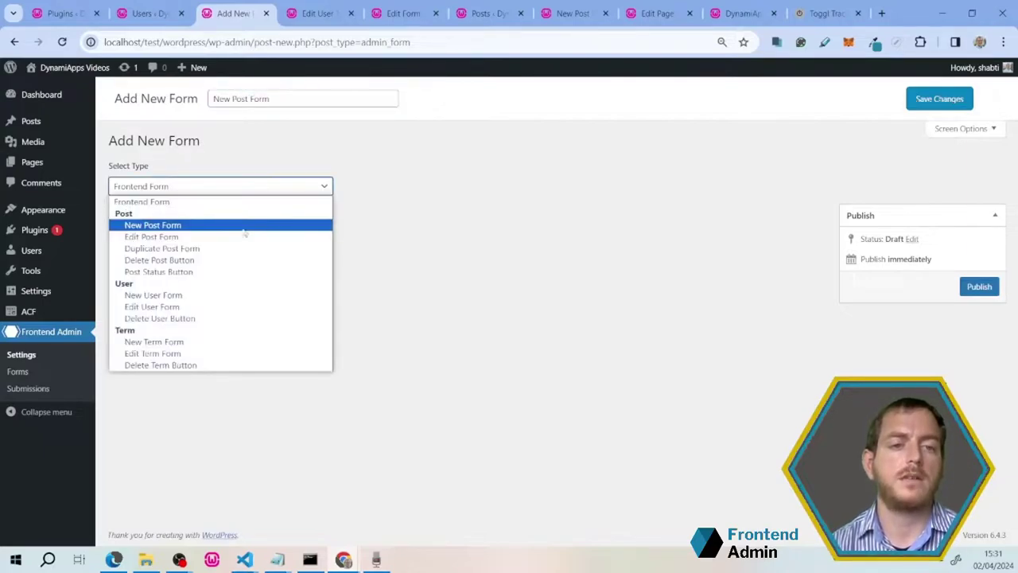
click(246, 232)
click(981, 286)
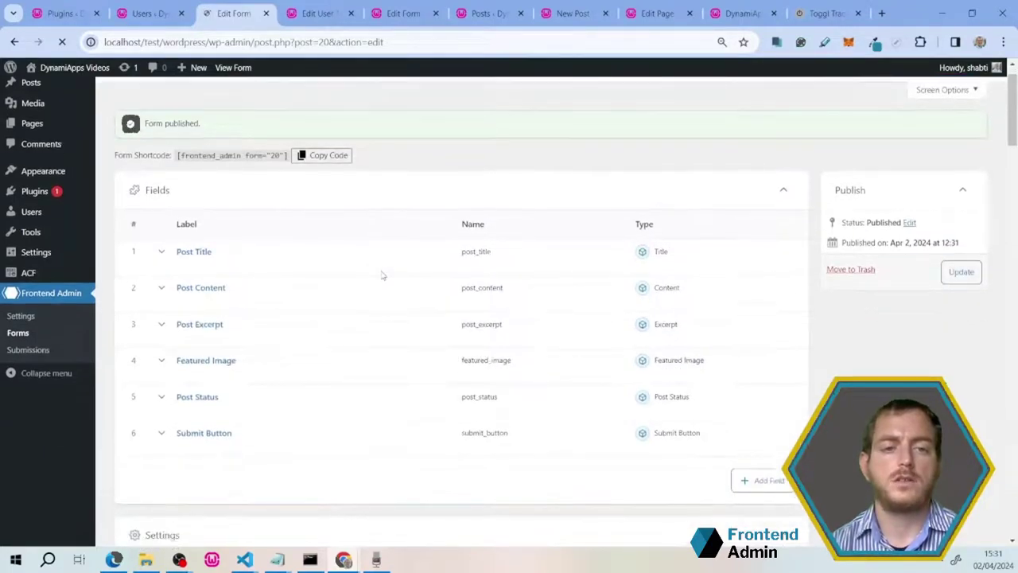
scroll(382, 275, down, 1)
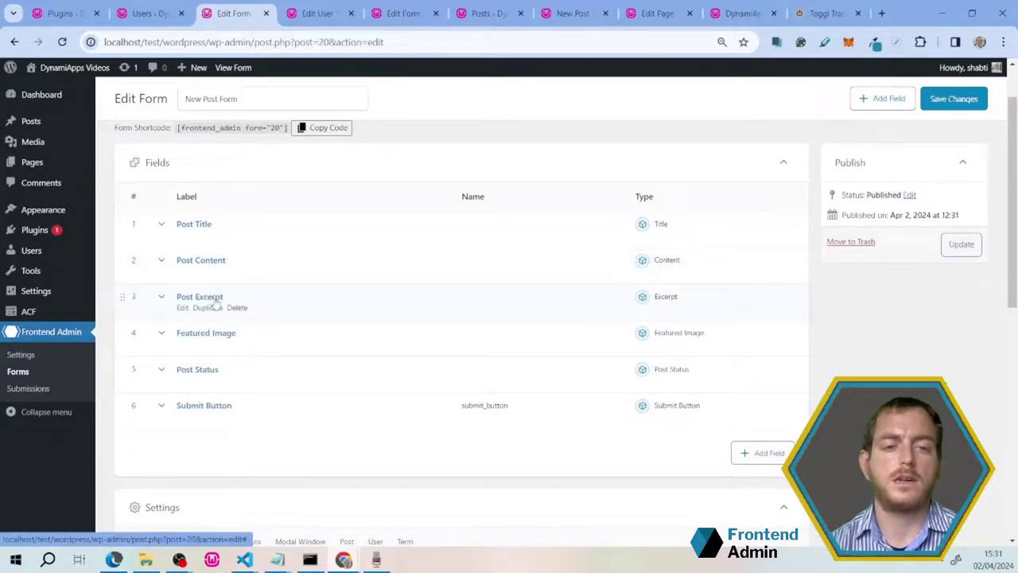
scroll(215, 304, down, 1)
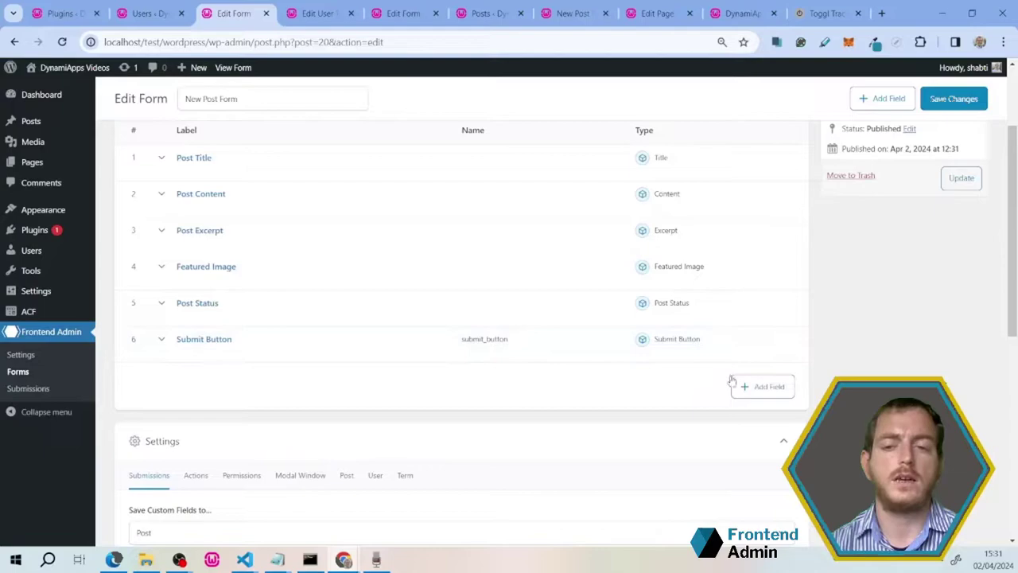
scroll(664, 387, down, 1)
scroll(658, 387, down, 1)
scroll(632, 390, up, 3)
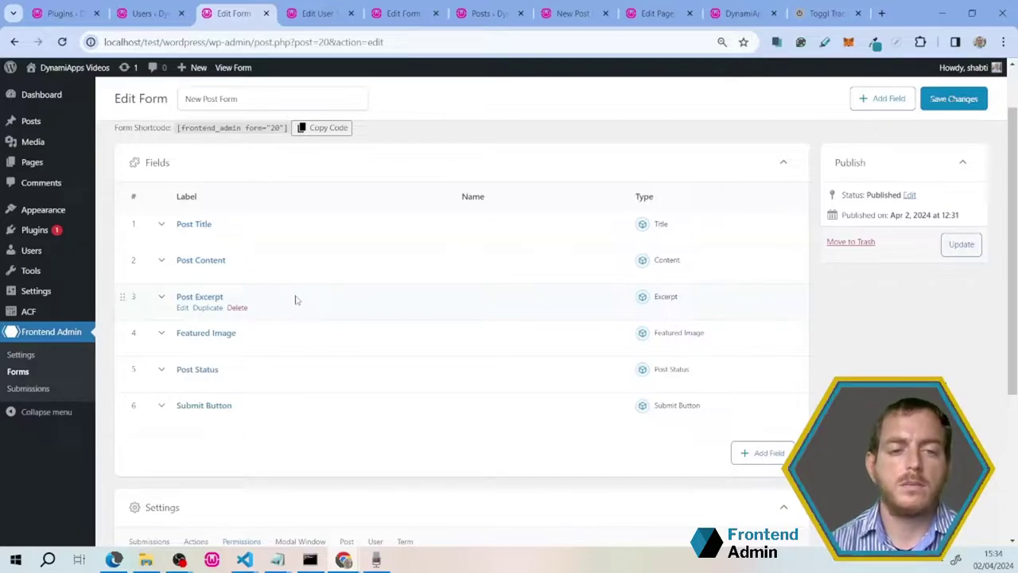
Step: Drop View Submissions List from the Administrators permission rule, add the Author role, and save
scroll(295, 300, down, 3)
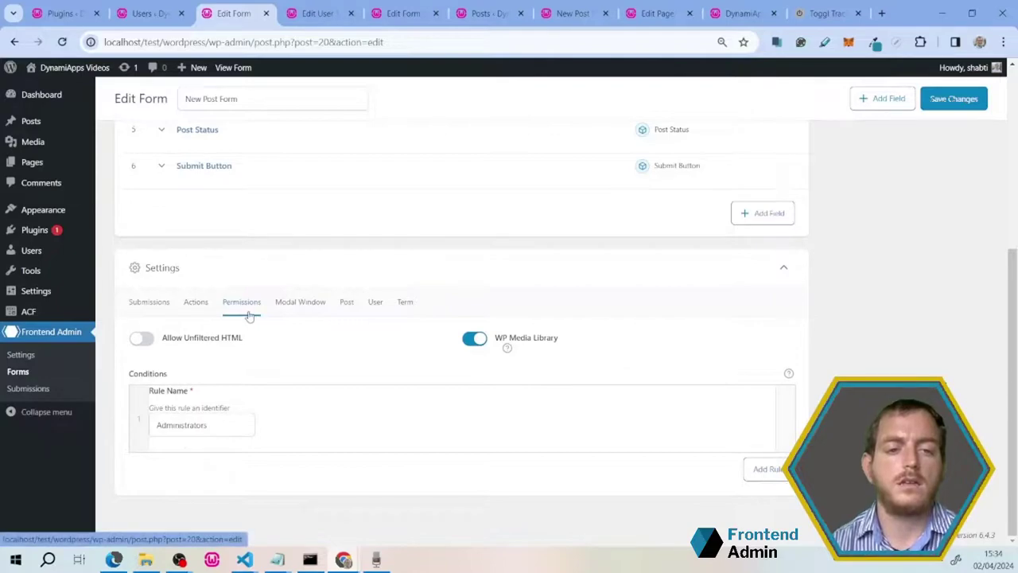
click(134, 399)
scroll(139, 395, down, 4)
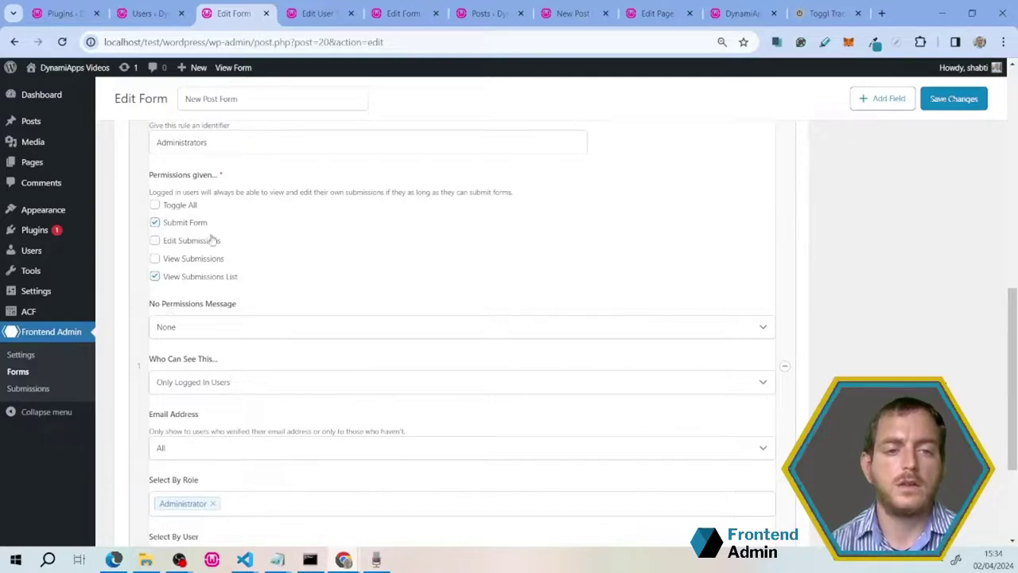
click(155, 277)
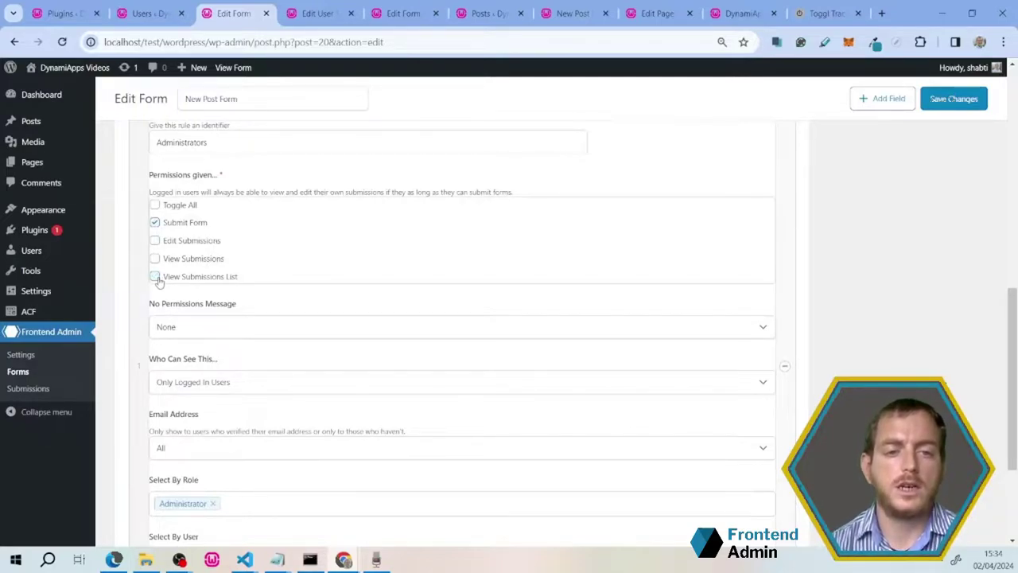
scroll(173, 291, down, 2)
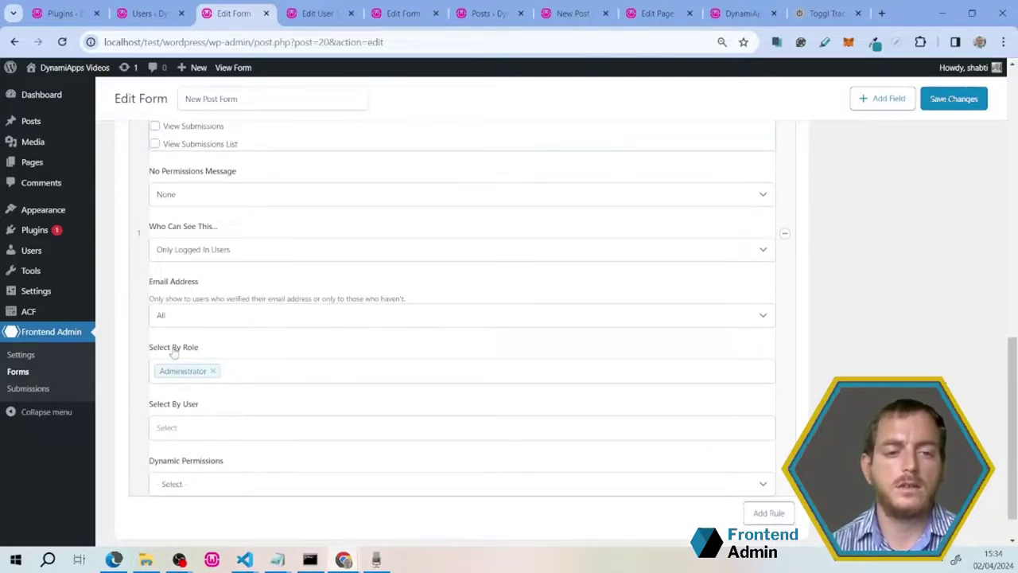
click(224, 365)
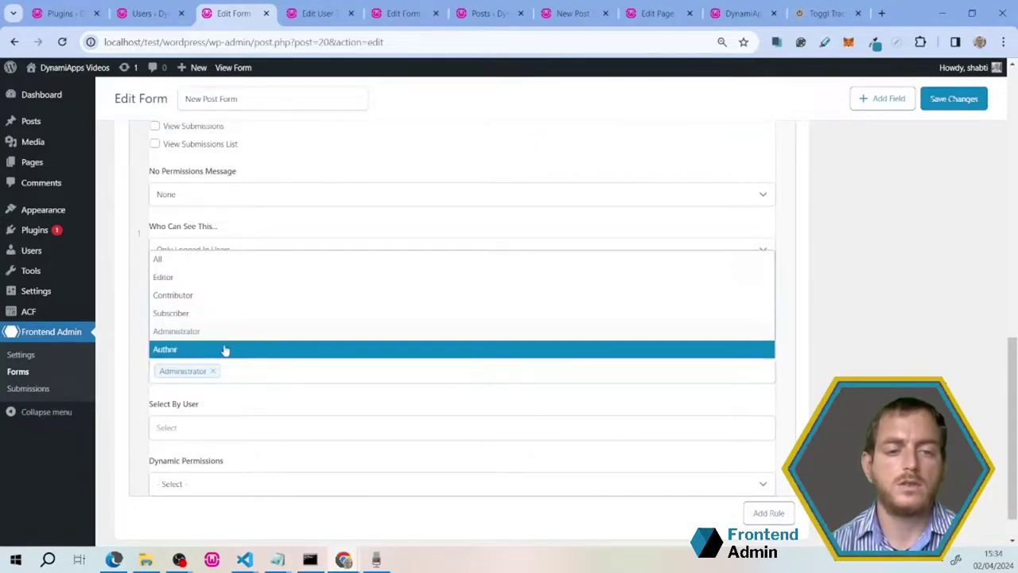
click(225, 349)
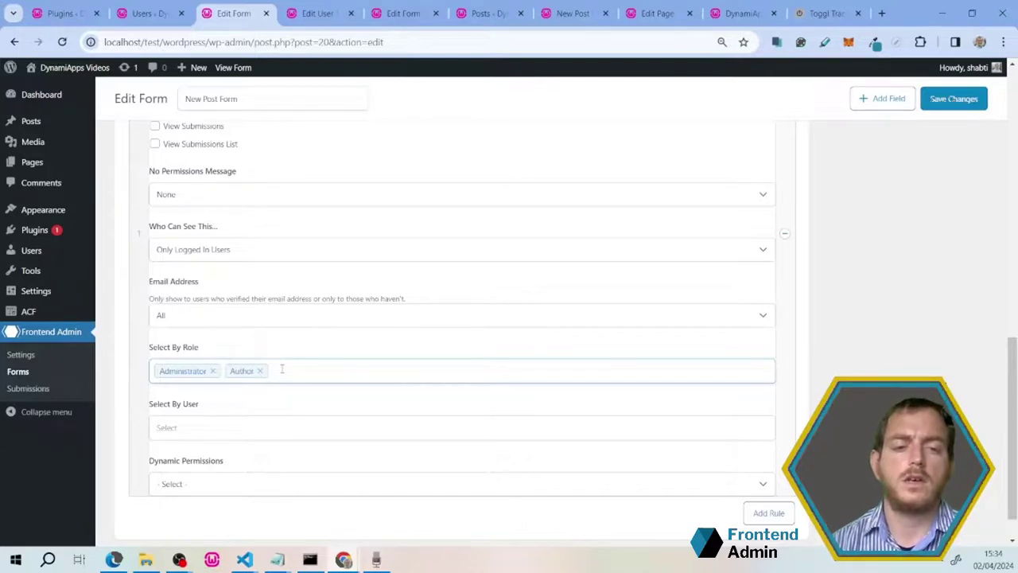
click(951, 100)
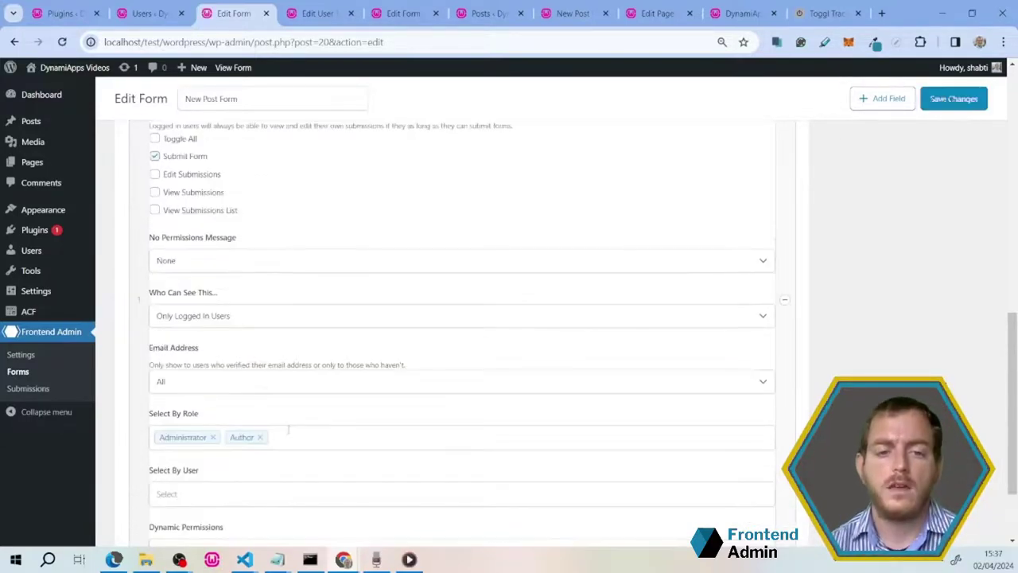
scroll(288, 429, up, 4)
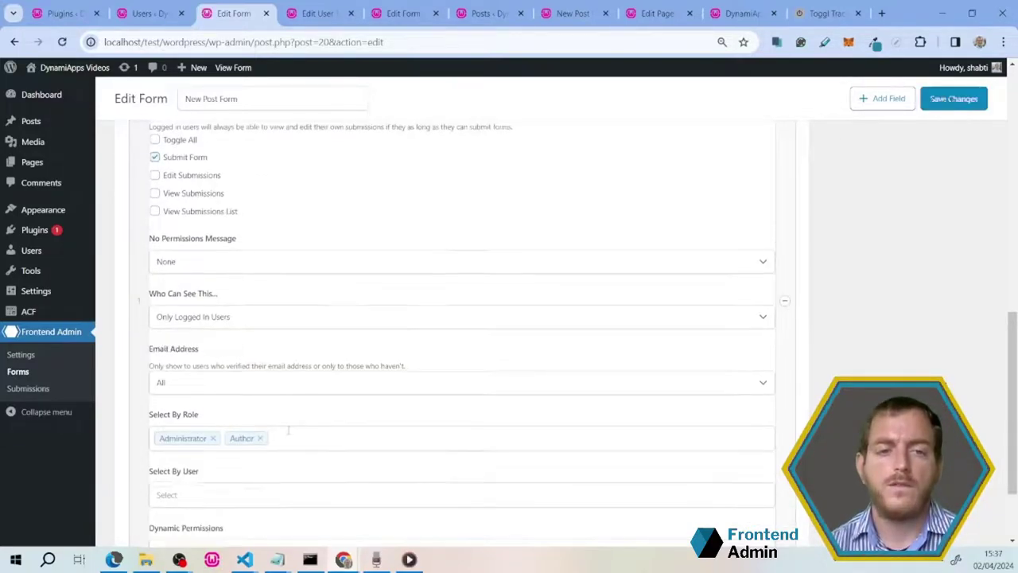
Step: Show the form in a modal with button text 'Add New Post', save, and copy its shortcode
click(307, 285)
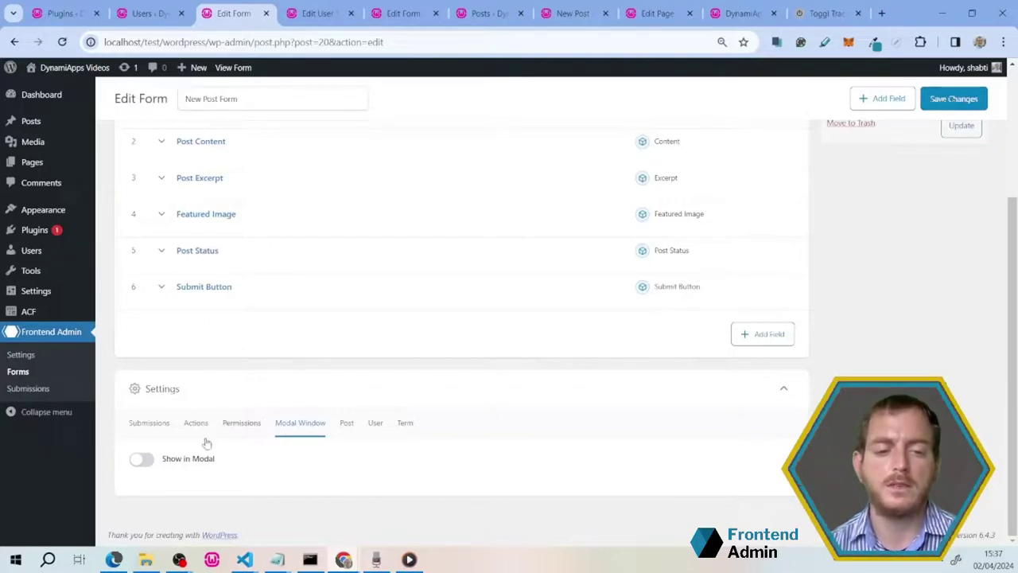
click(141, 459)
scroll(141, 461, down, 1)
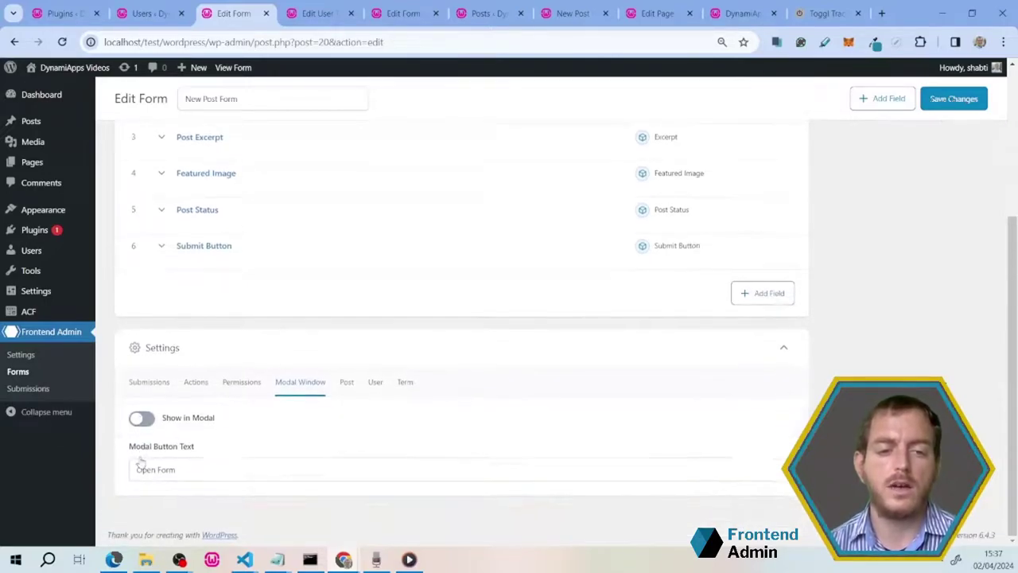
double_click(165, 470)
key(ctrl+a)
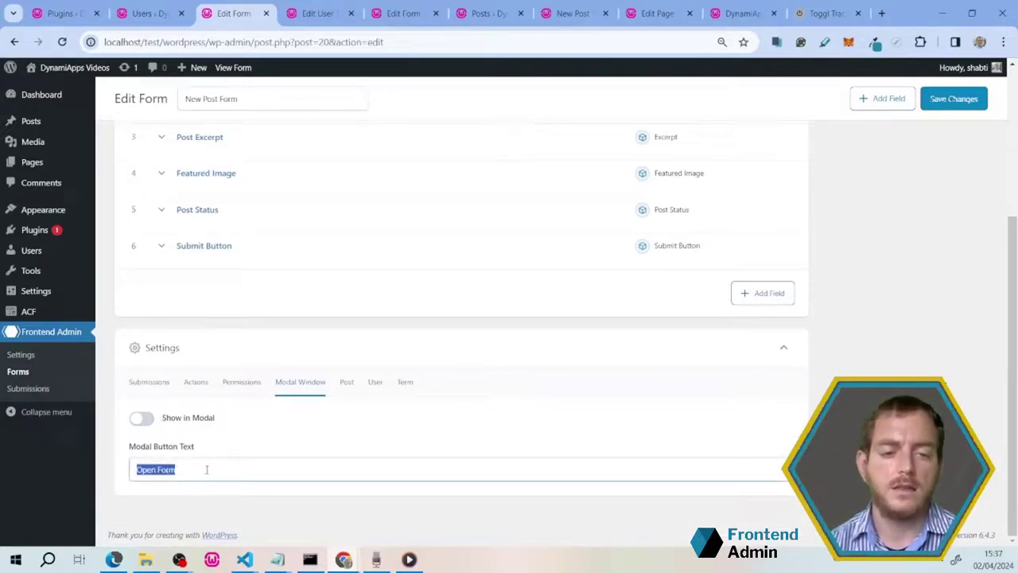
text(Add New Post)
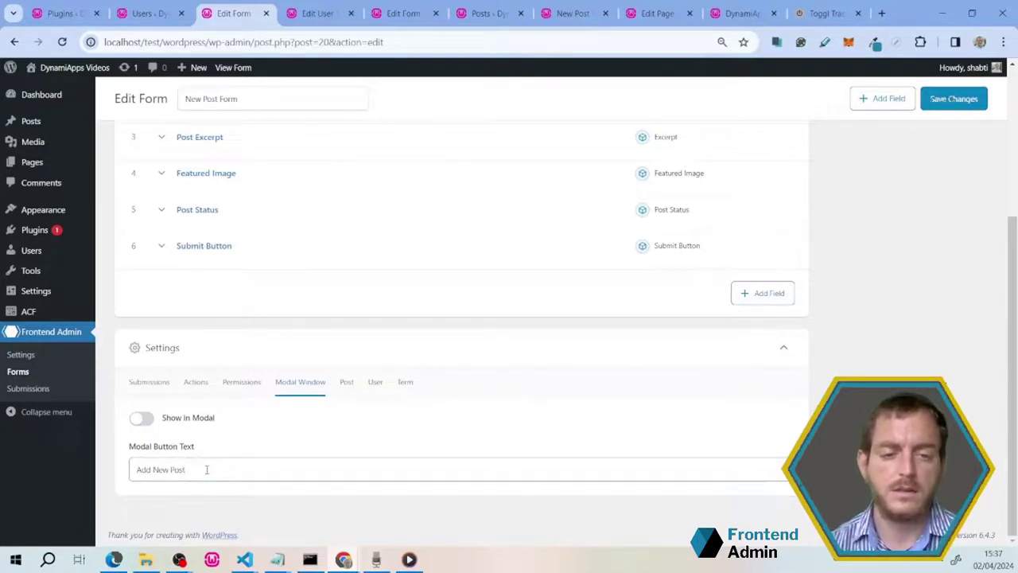
click(958, 104)
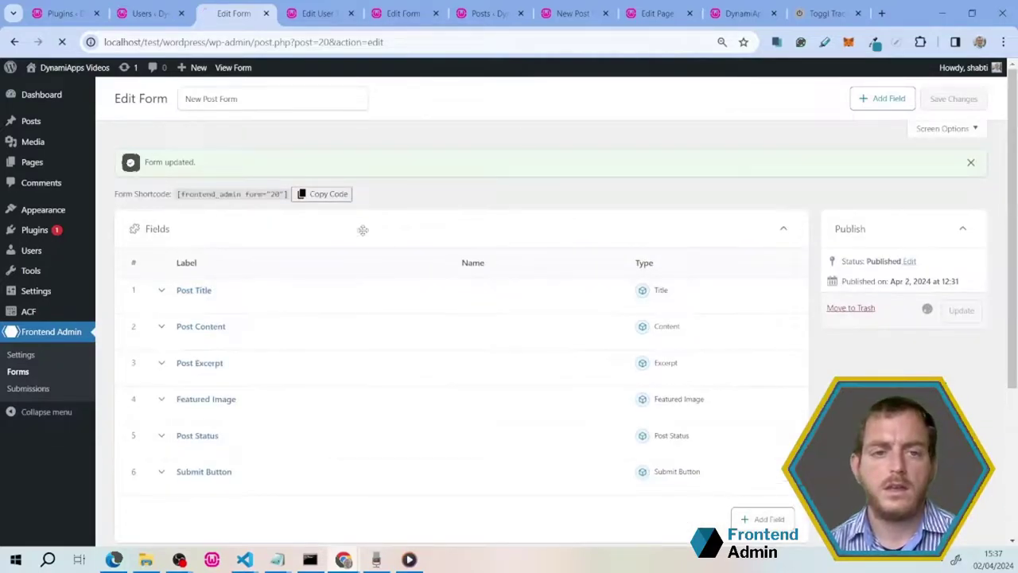
click(335, 197)
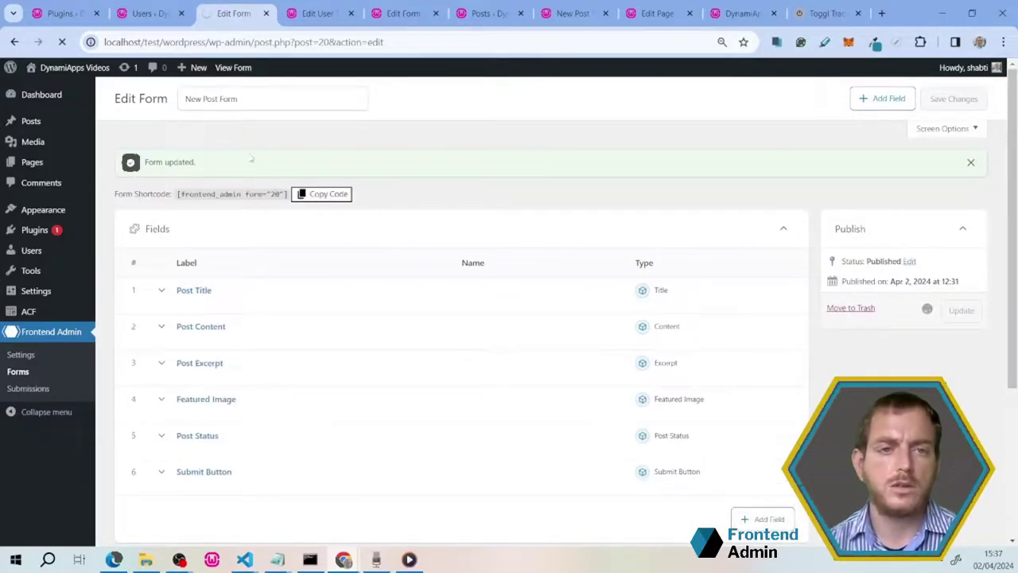
Step: Paste the shortcode [frontend_admin form=20] below the post list on the Home page and update it
mouse_move(34, 165)
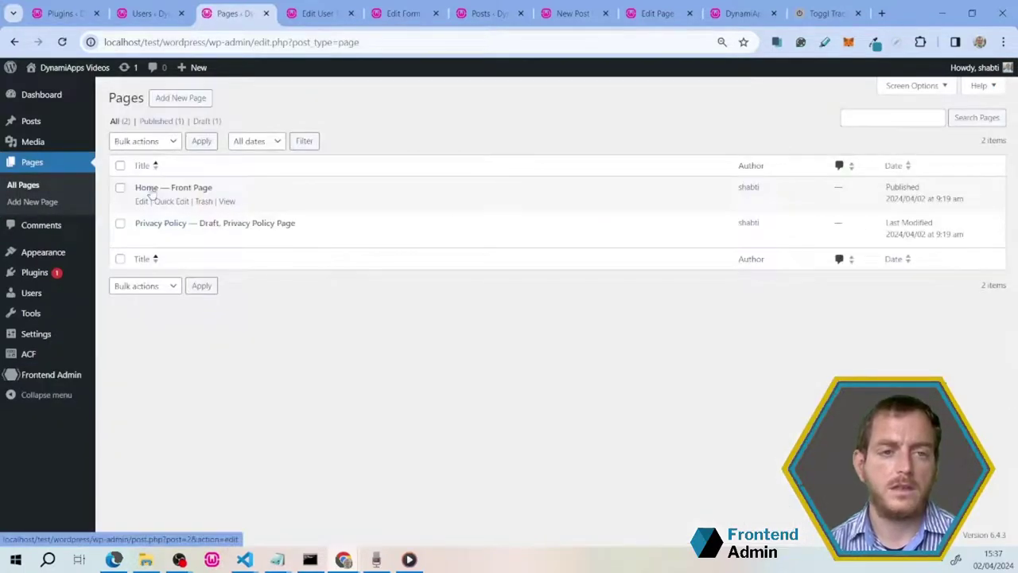
click(148, 188)
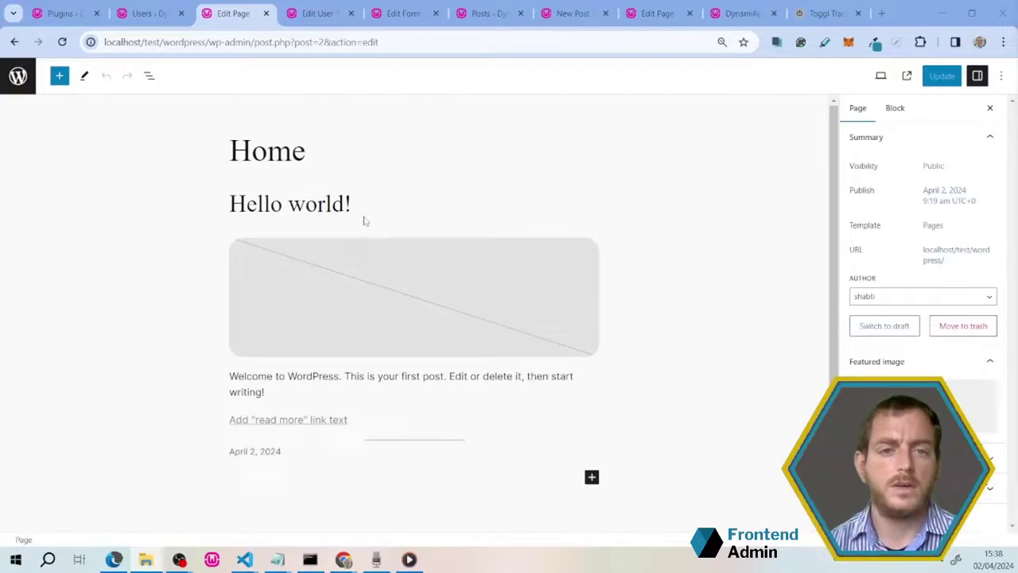
scroll(363, 226, down, 1)
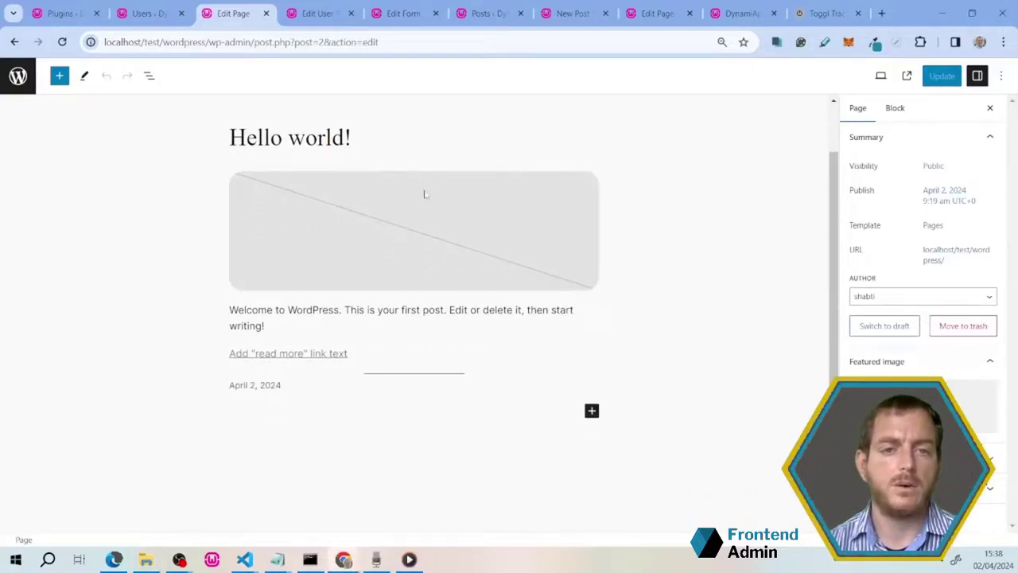
click(422, 348)
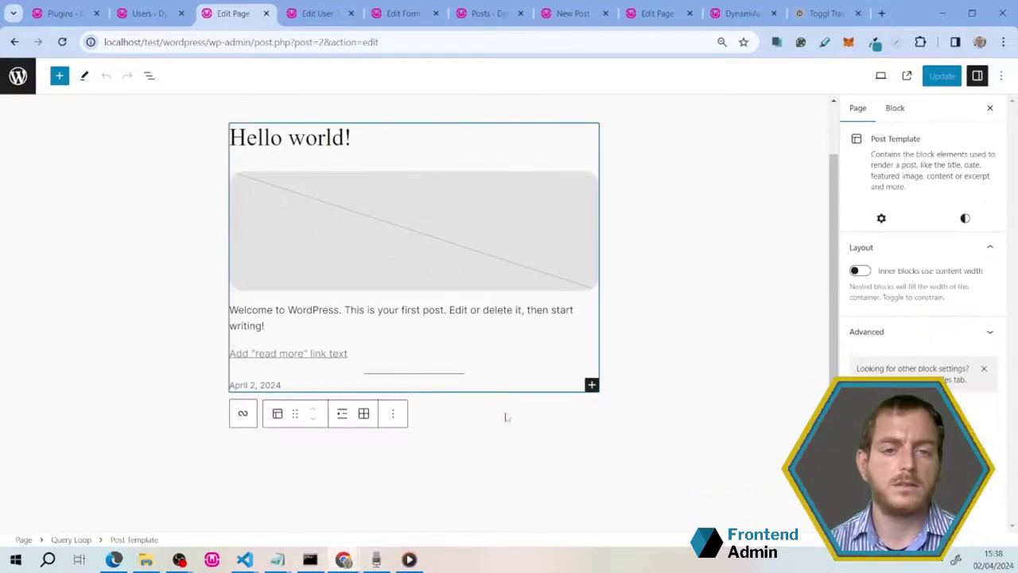
click(593, 386)
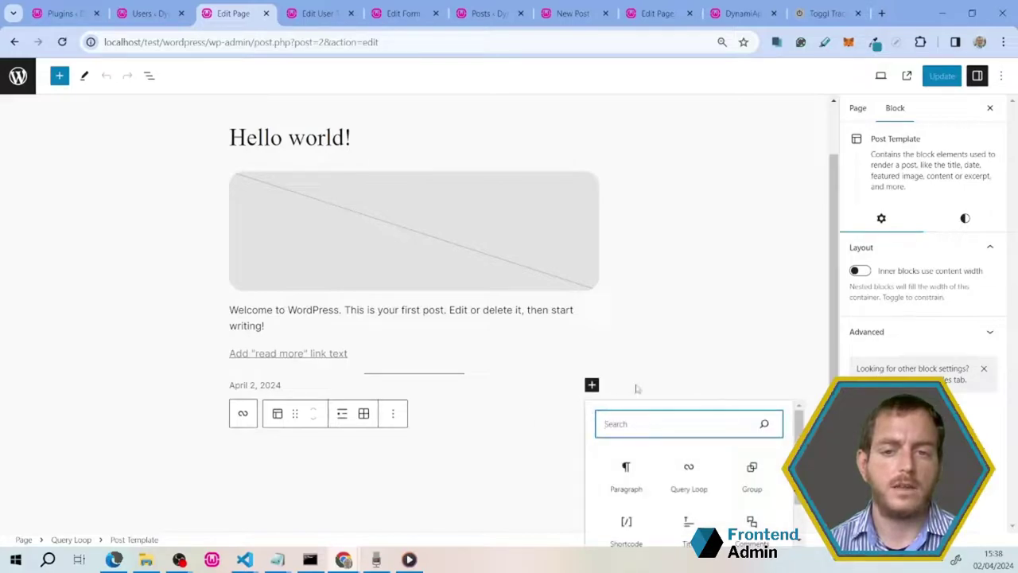
click(589, 408)
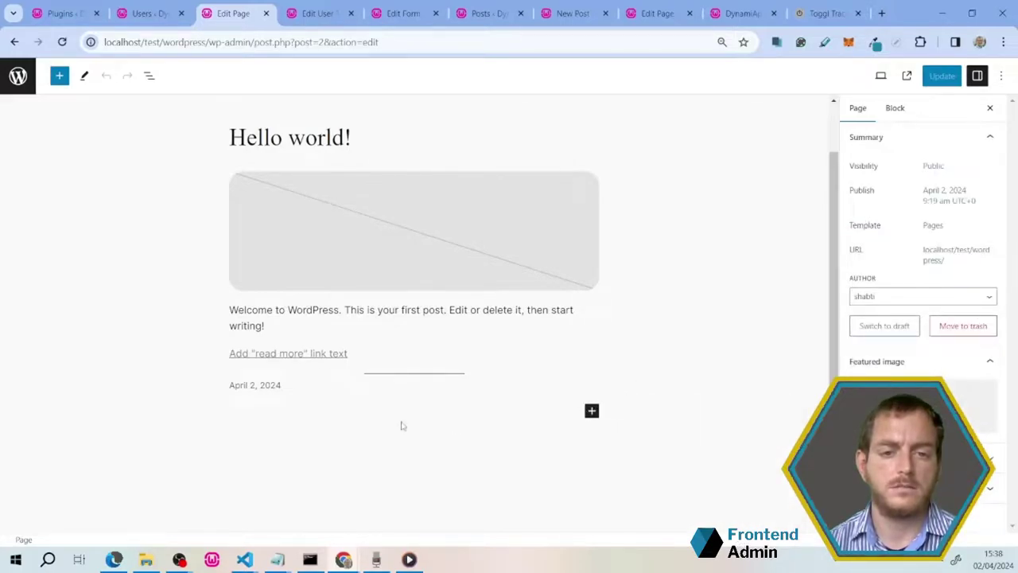
click(592, 410)
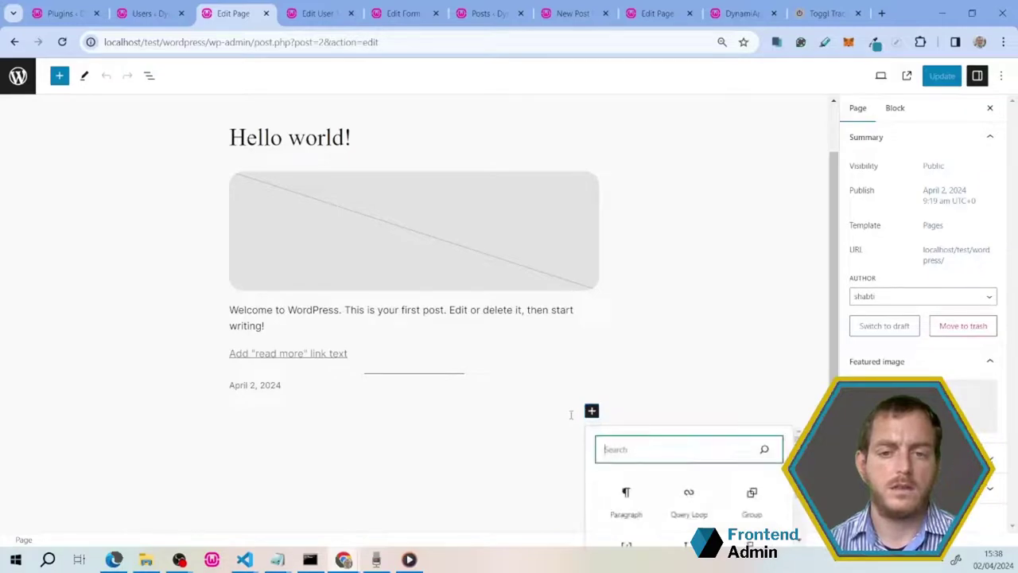
click(641, 497)
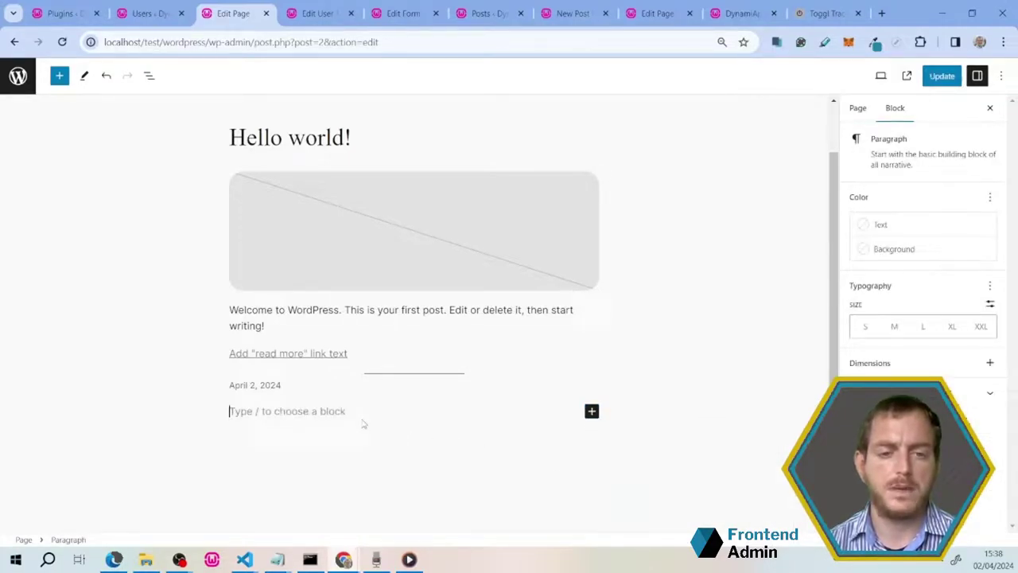
key(ctrl+v)
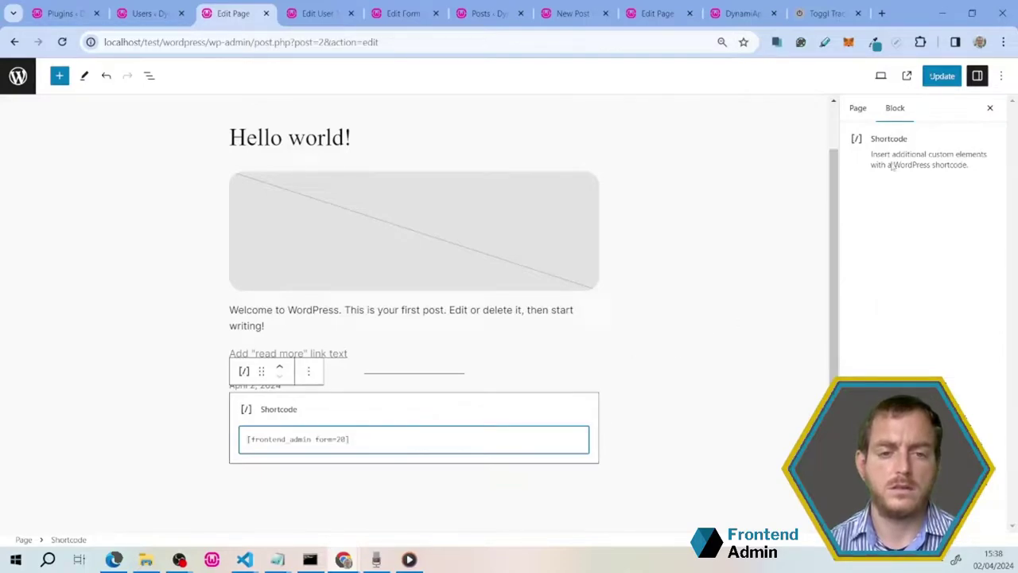
click(953, 77)
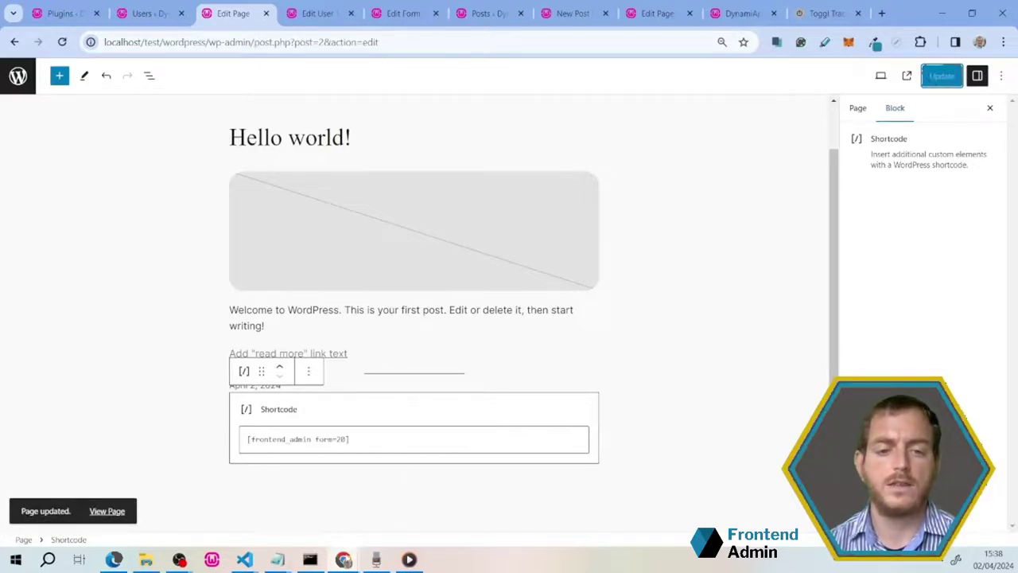
Step: Reload the home page in the incognito window and open the Add New Post modal form
mouse_move(344, 560)
click(487, 501)
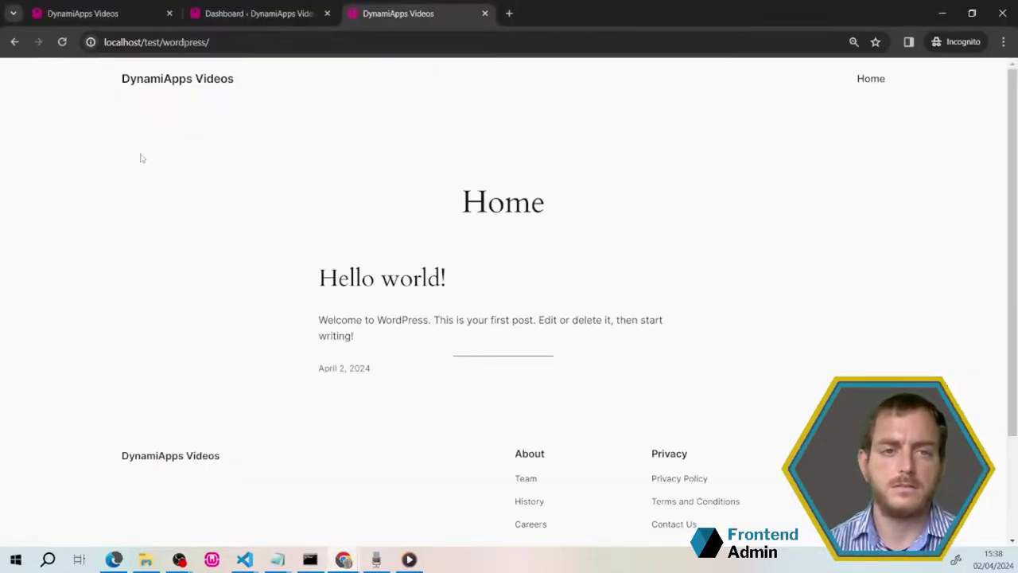
click(62, 42)
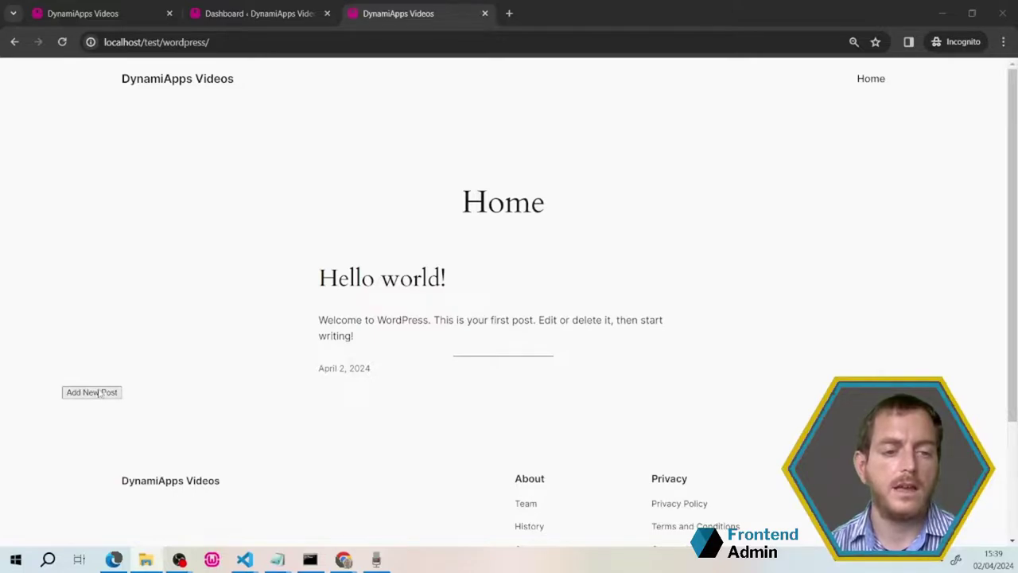
click(99, 393)
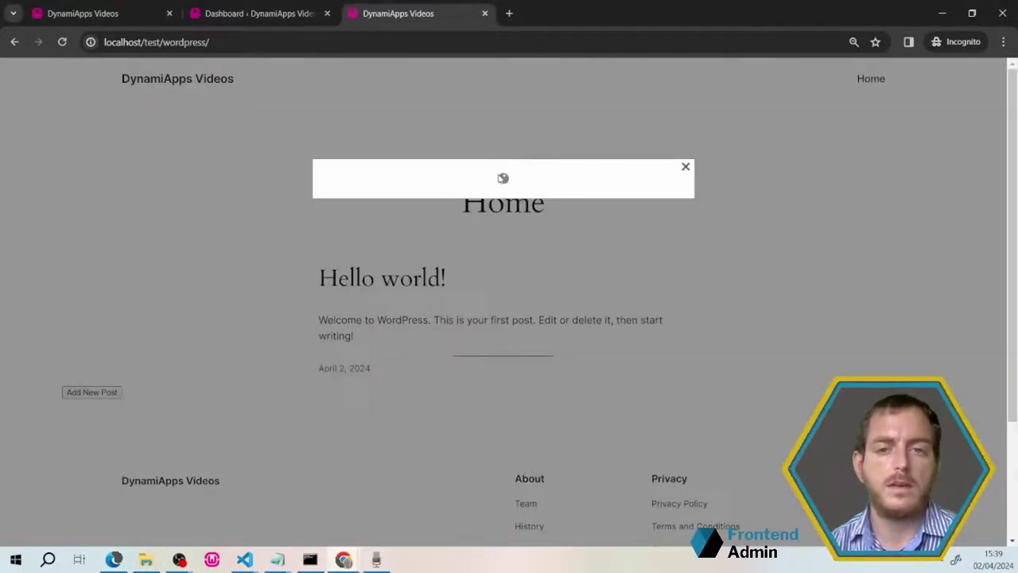
Step: Submit a Published post titled 'Hello there' with excerpt 'this is the best post'
scroll(448, 264, down, 5)
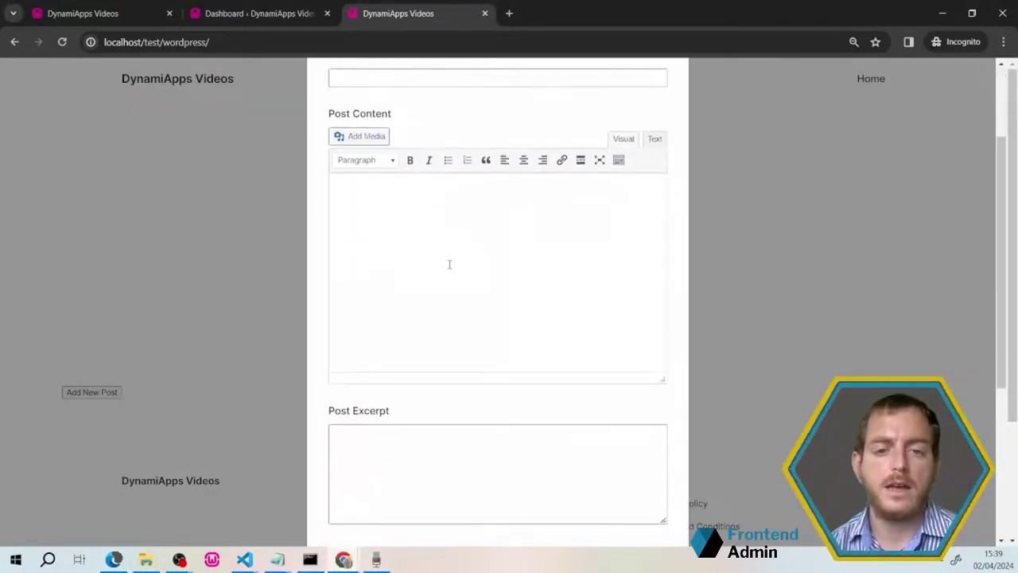
scroll(451, 267, up, 5)
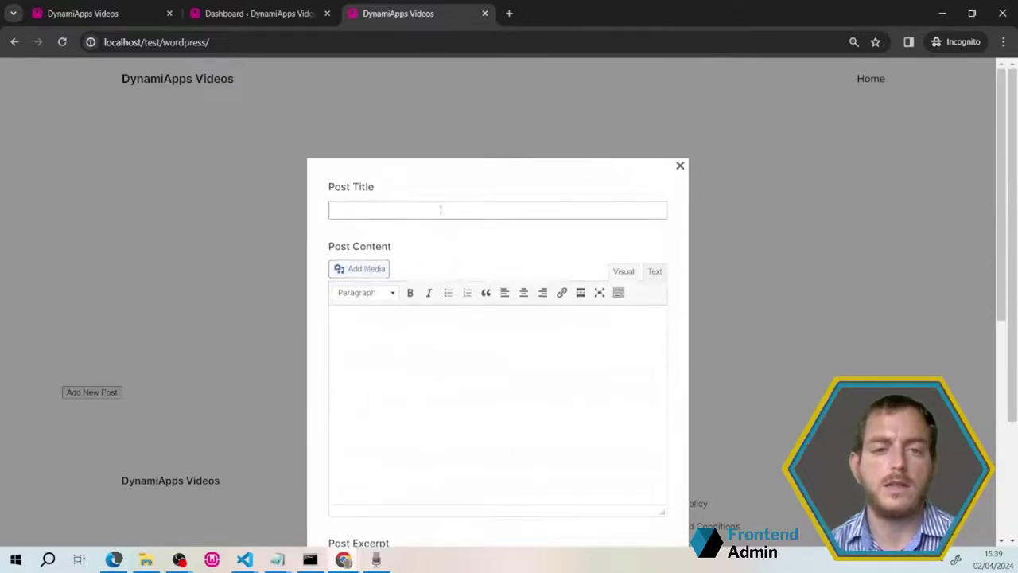
click(441, 210)
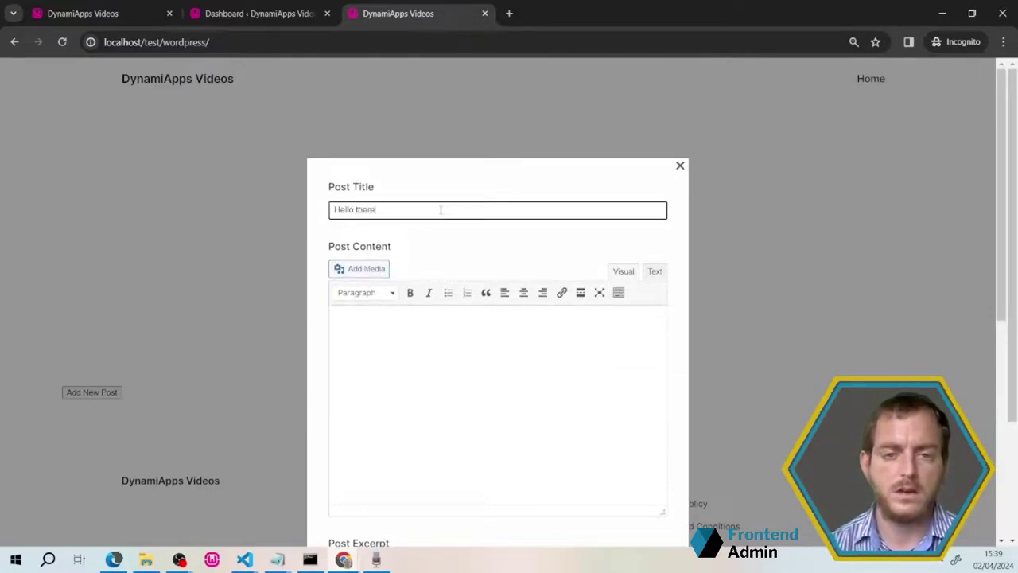
scroll(438, 238, down, 5)
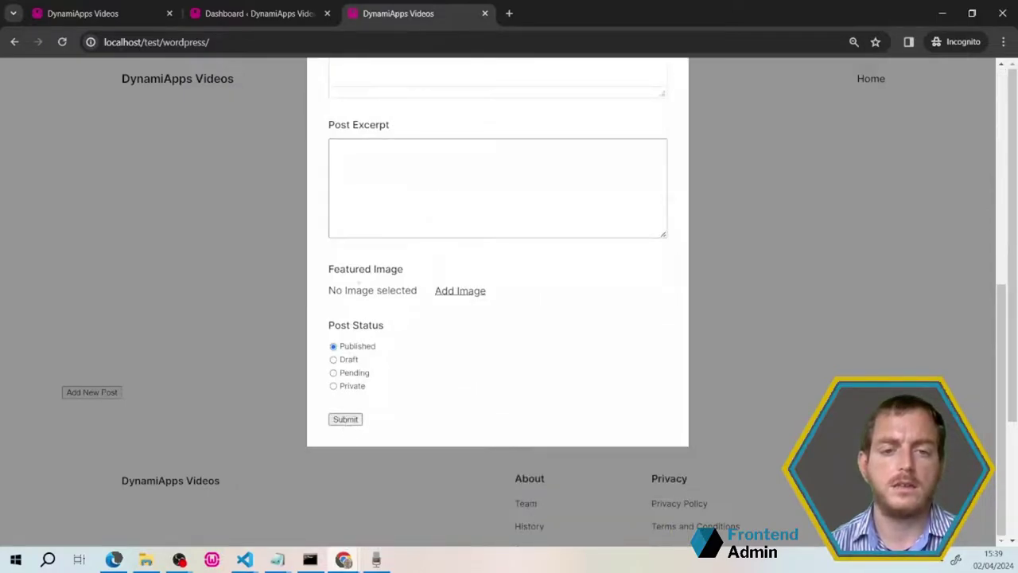
click(384, 186)
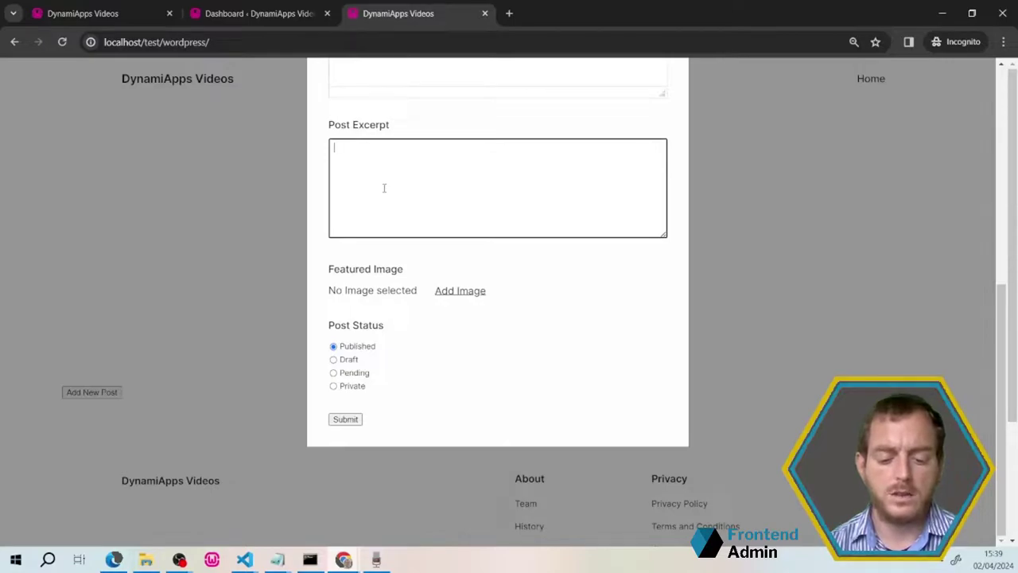
text(thi)
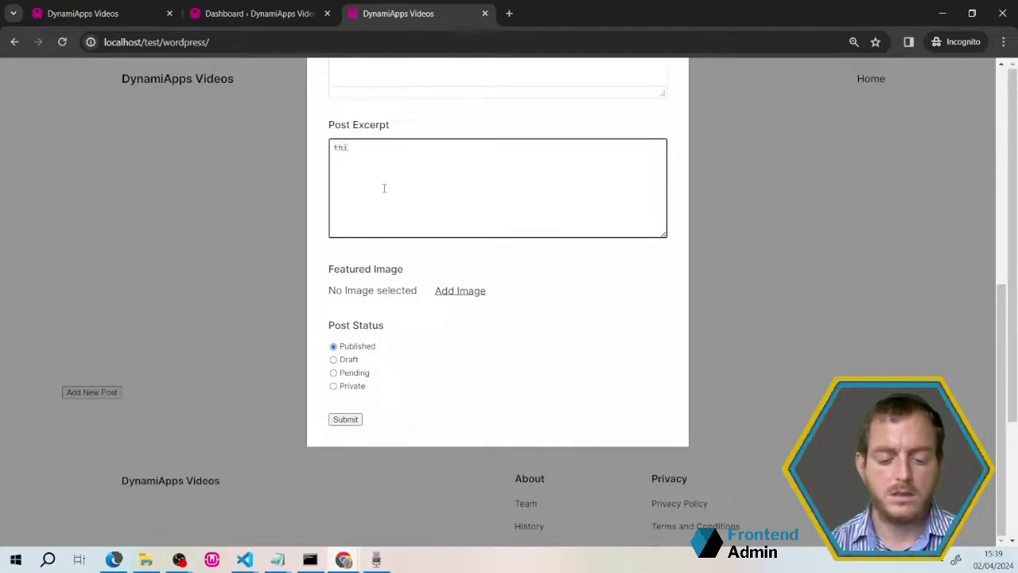
text(s is the be)
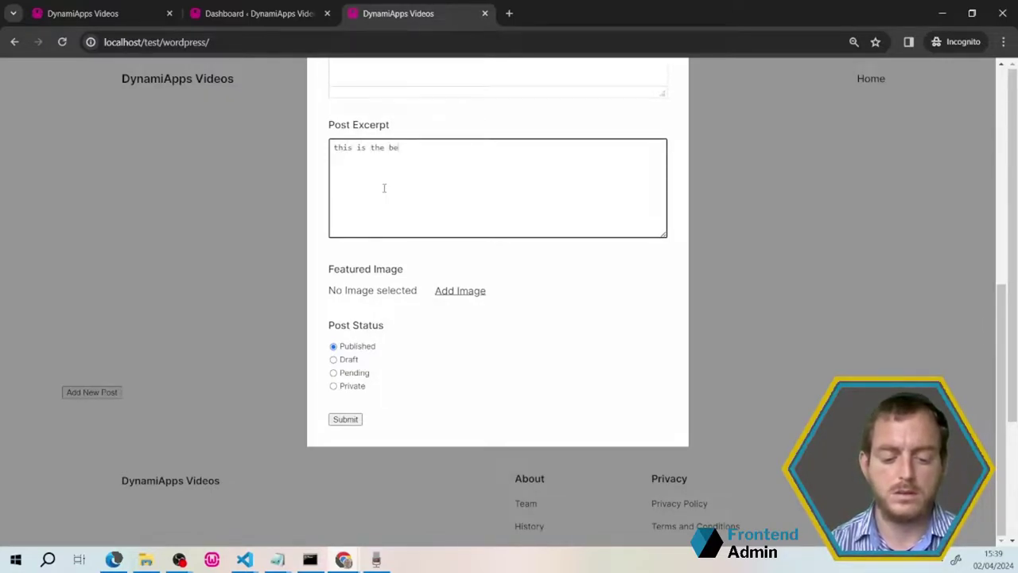
text(st post)
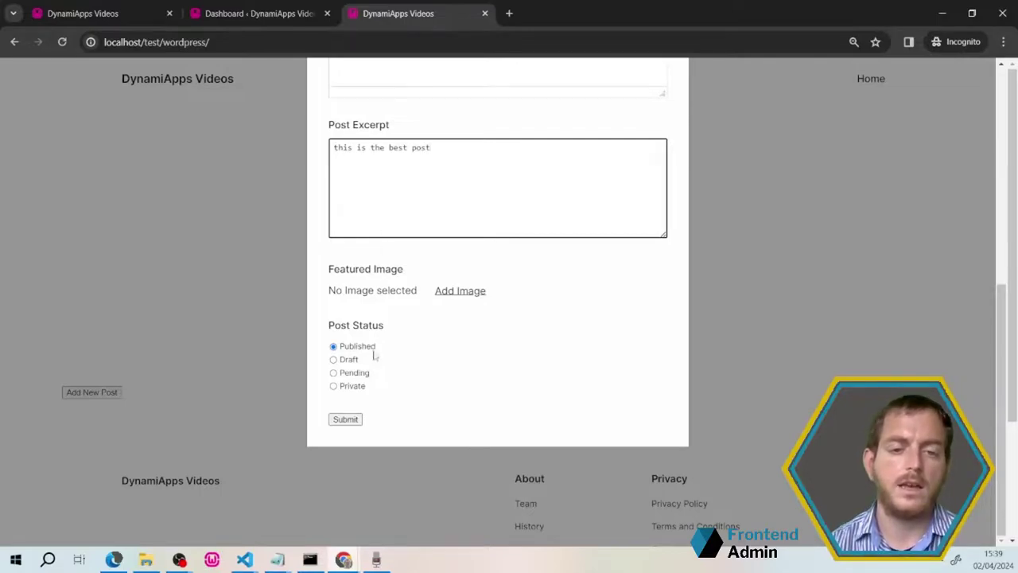
click(347, 420)
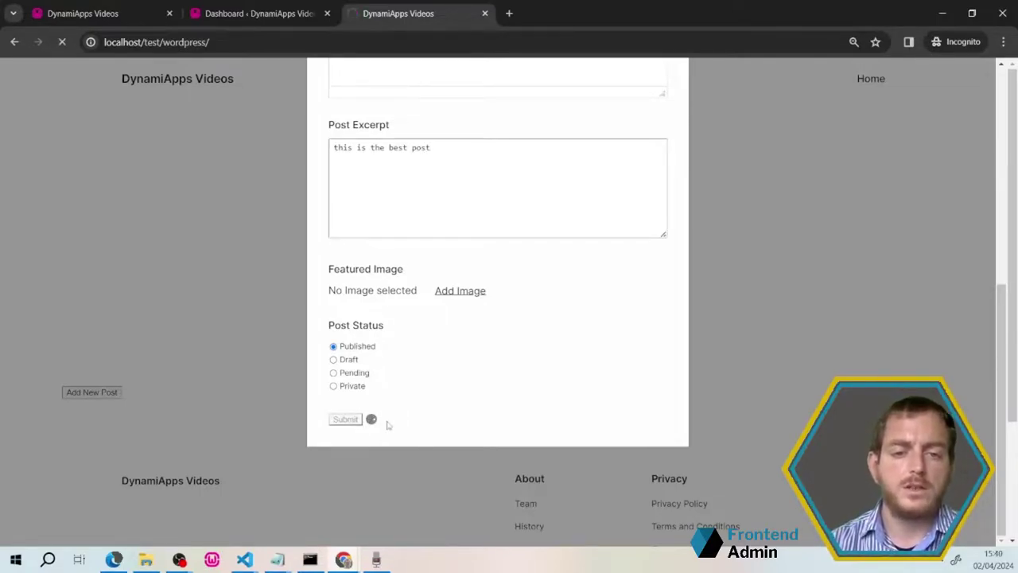
Step: Scroll the home page to confirm 'Hello there' is listed above Hello world!
scroll(684, 347, down, 1)
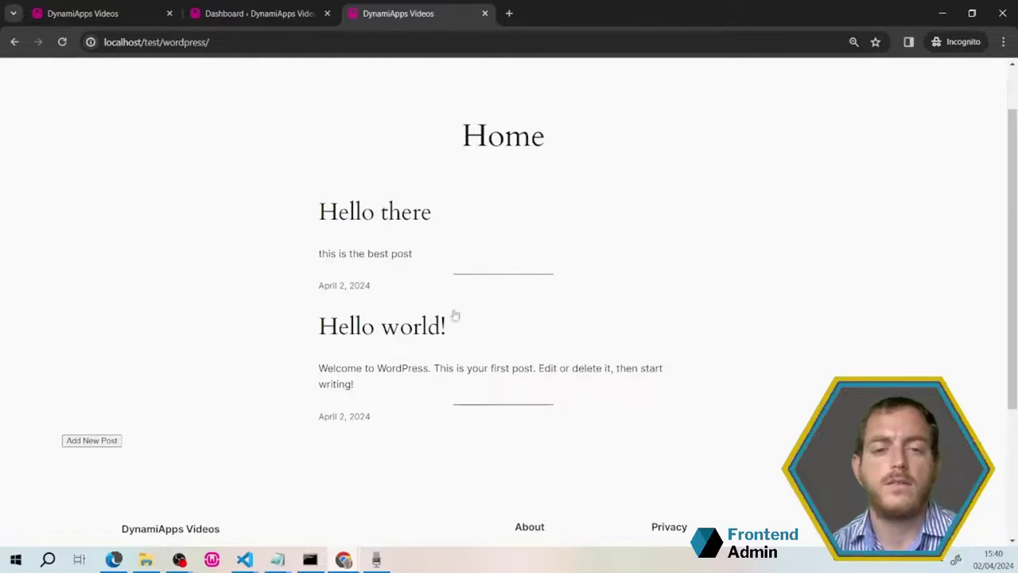
scroll(459, 427, down, 1)
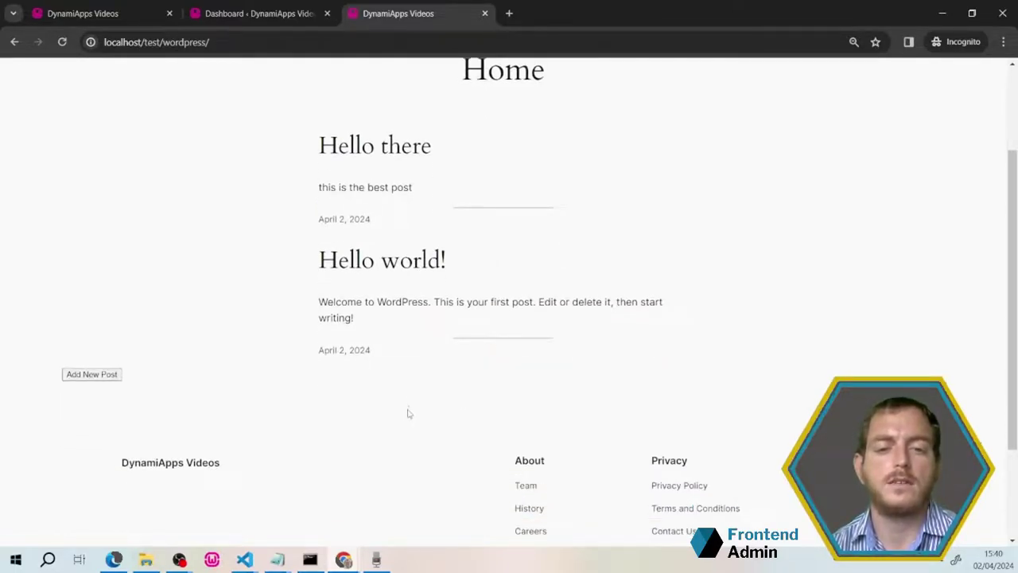